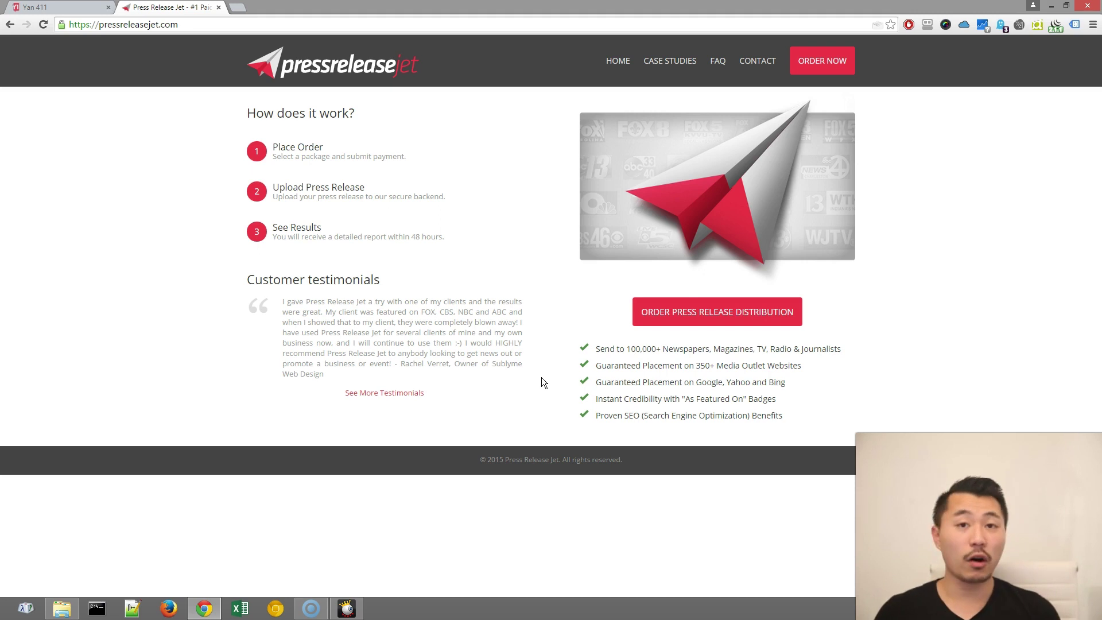
Open Yan 411.png from the Desktop in Photo Viewer and bring up its Print Pictures preview
{"action": "left_click", "coordinate": [61, 608]}
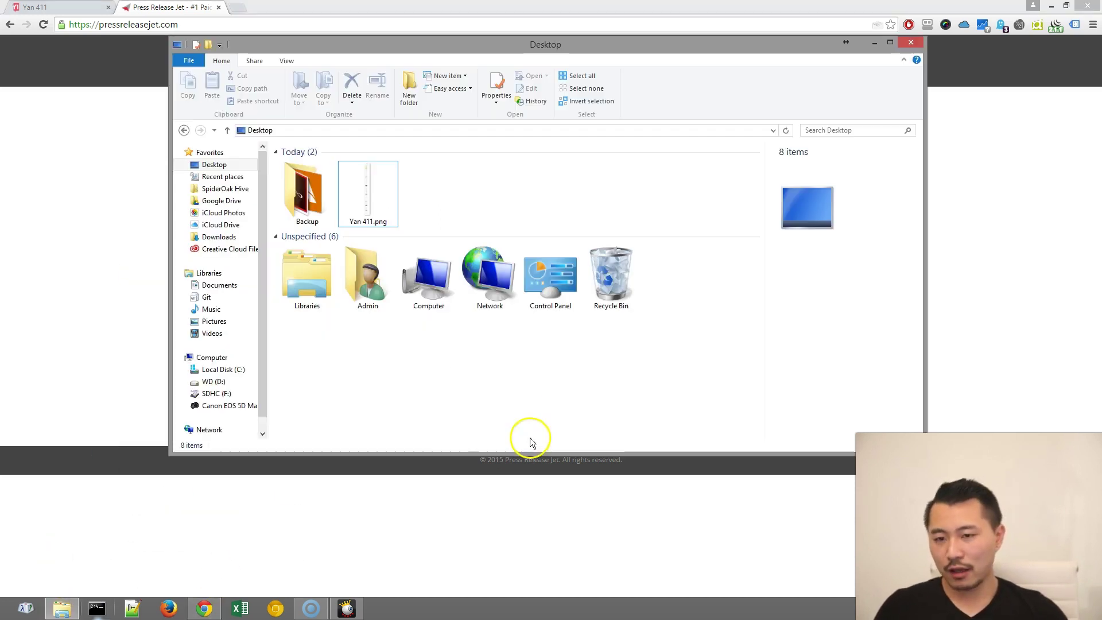
{"action": "left_click", "coordinate": [381, 189]}
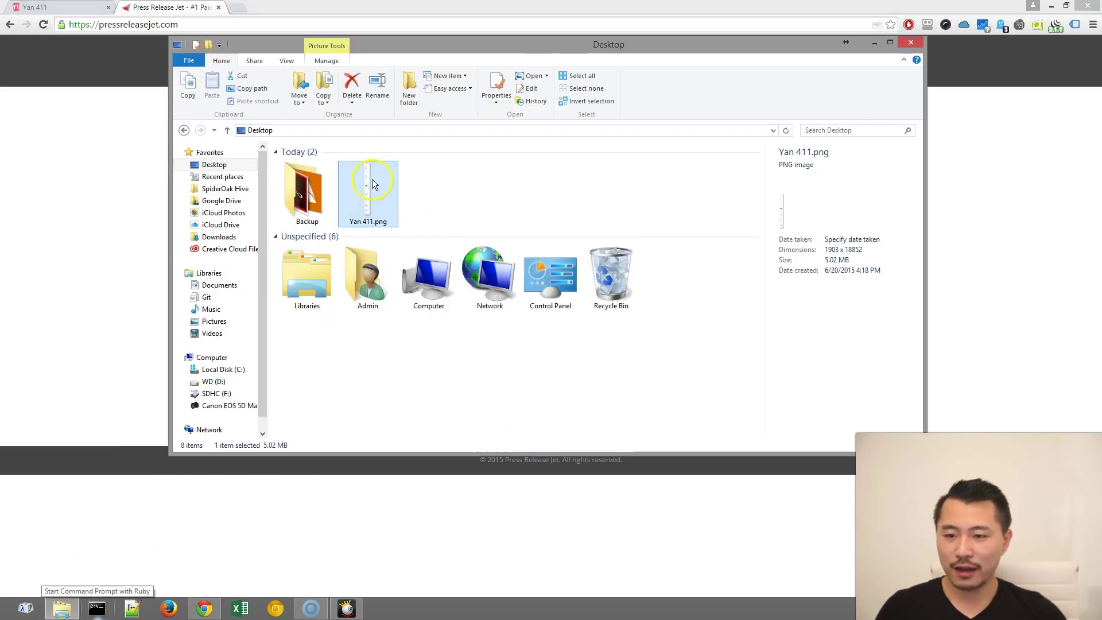
{"action": "double_click", "coordinate": [372, 182]}
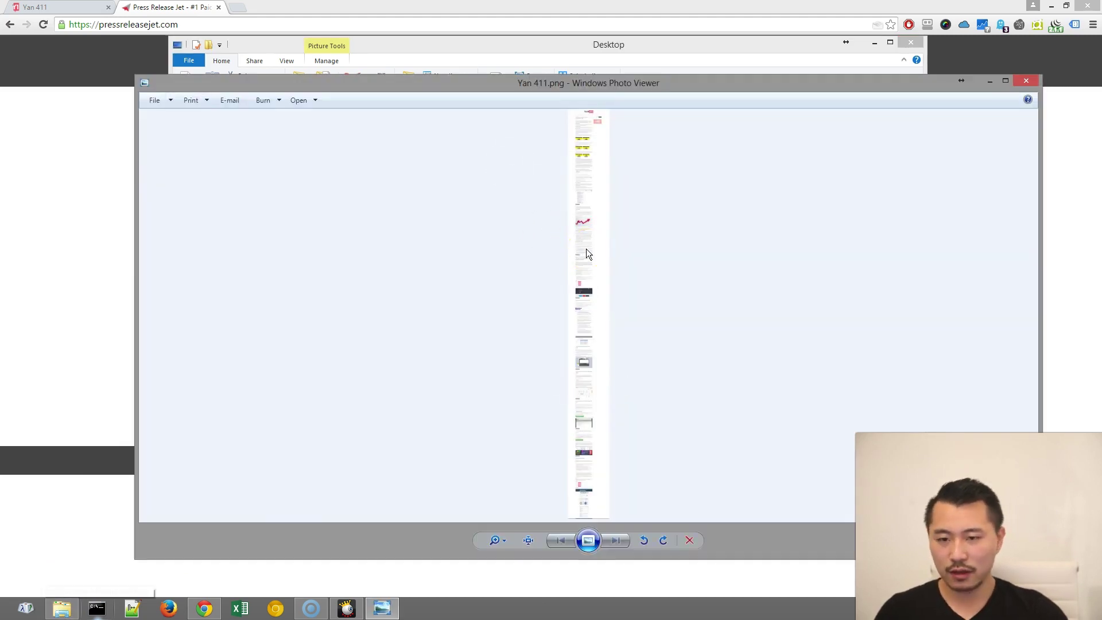
{"action": "key", "text": "ctrl+p"}
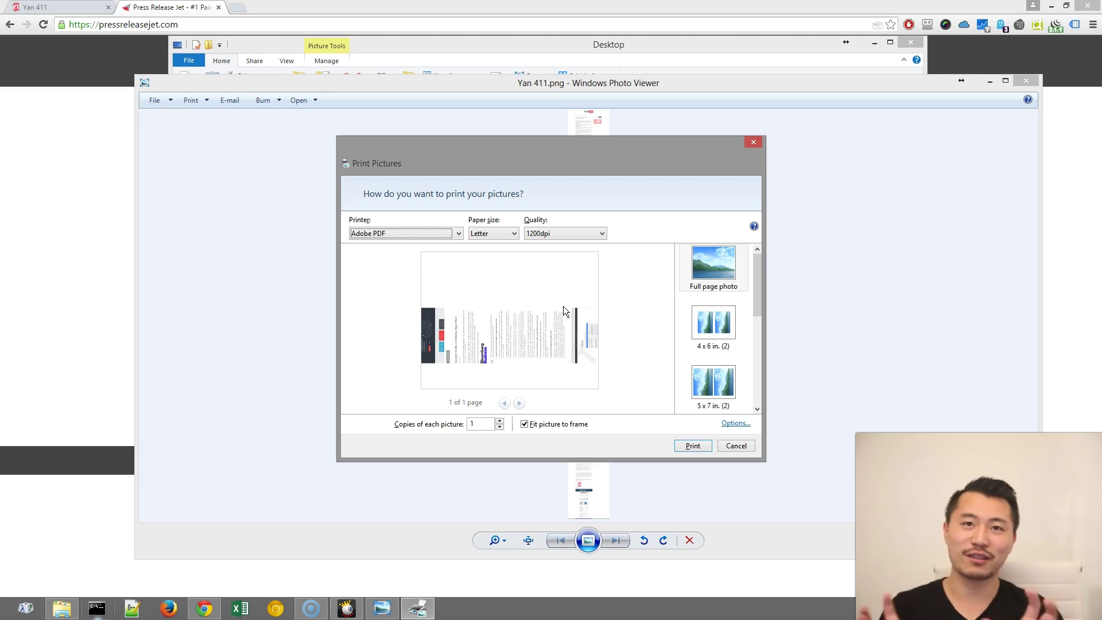
Uncheck 'Fit picture to frame', then cancel the Print Pictures dialog without printing
{"action": "left_click", "coordinate": [564, 423]}
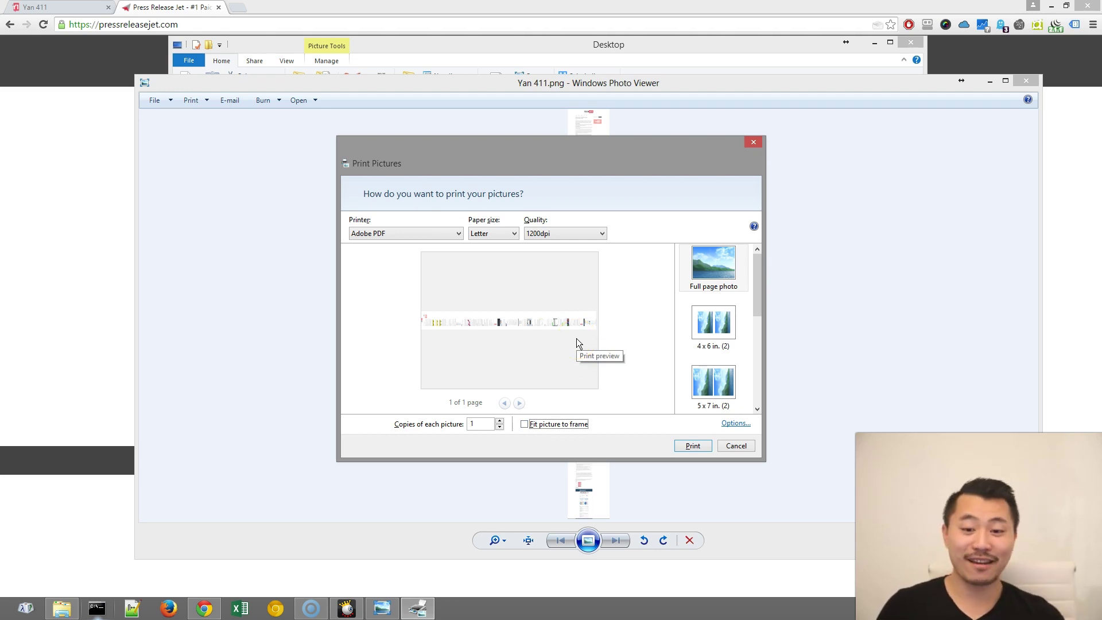
{"action": "left_click", "coordinate": [736, 445]}
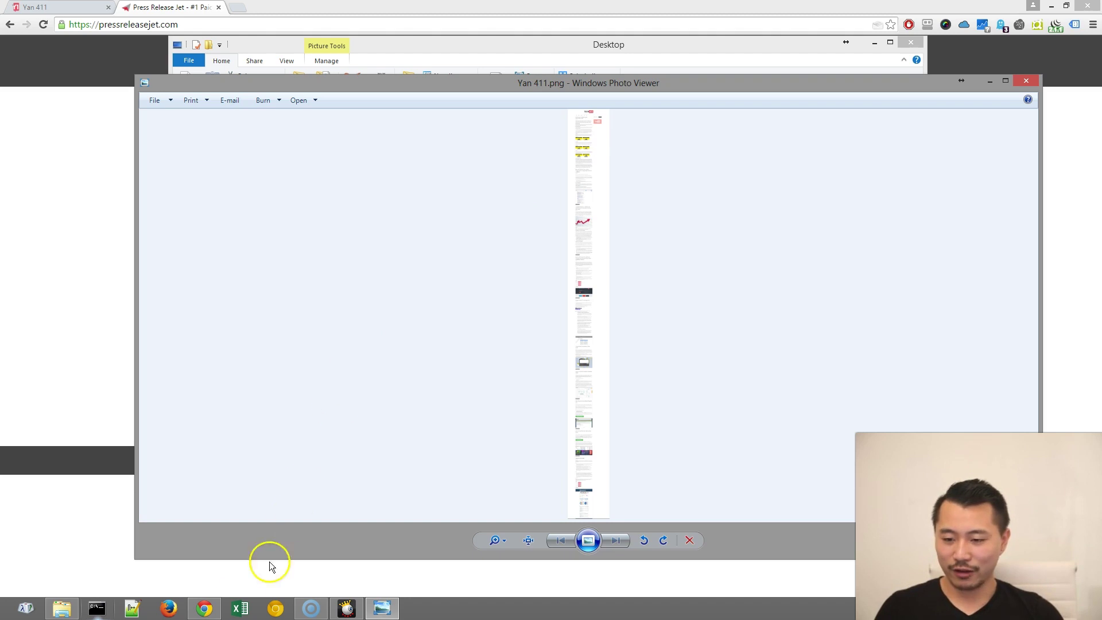
Start a blank Excel workbook, Book1, and enlarge its window to show columns A through Z
{"action": "left_click", "coordinate": [311, 608]}
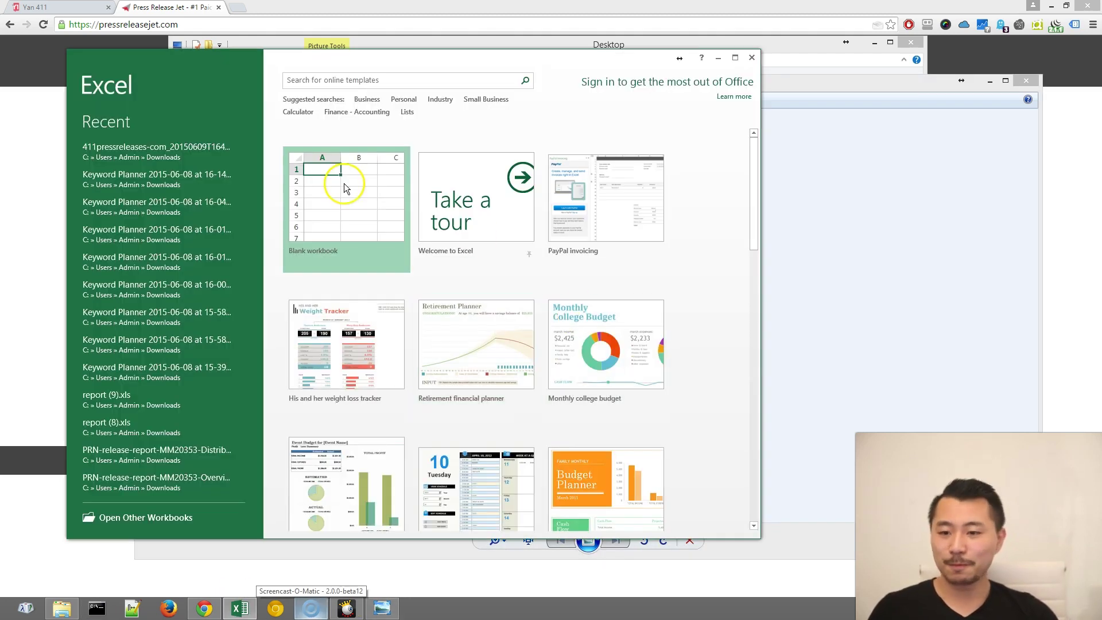
{"action": "left_click", "coordinate": [343, 183]}
{"action": "left_click_drag", "start_coordinate": [432, 63], "coordinate": [403, 56]}
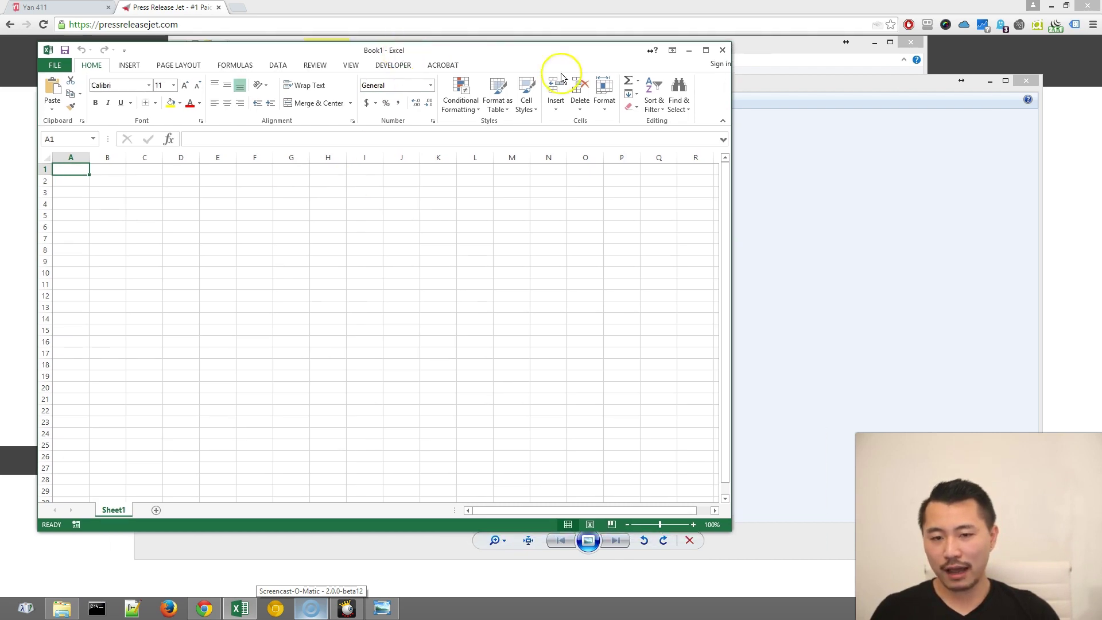
{"action": "left_click_drag", "start_coordinate": [731, 153], "coordinate": [1013, 197]}
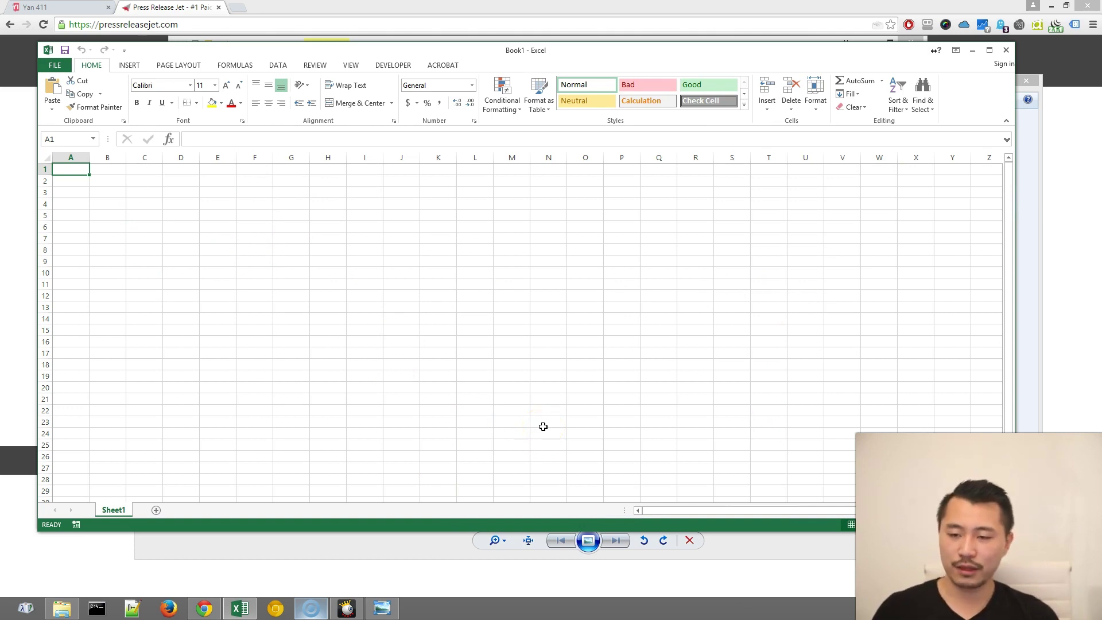
{"action": "left_click", "coordinate": [364, 225]}
{"action": "scroll", "coordinate": [362, 253], "scroll_direction": "down", "scroll_amount": 2}
{"action": "scroll", "coordinate": [362, 257], "scroll_direction": "up", "scroll_amount": 2}
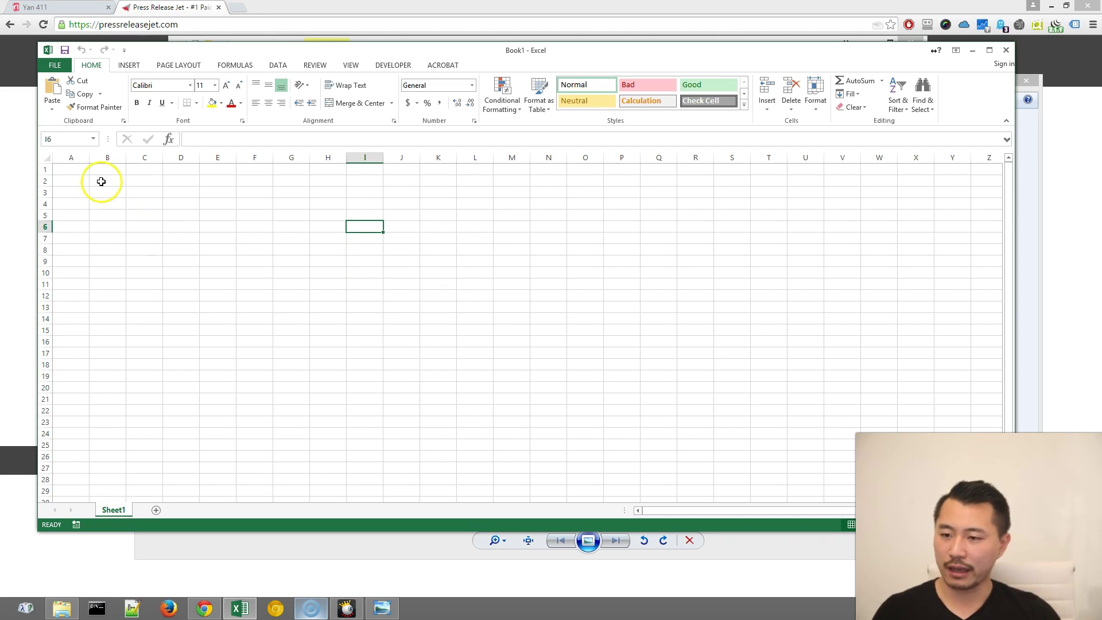
{"action": "left_click", "coordinate": [78, 169]}
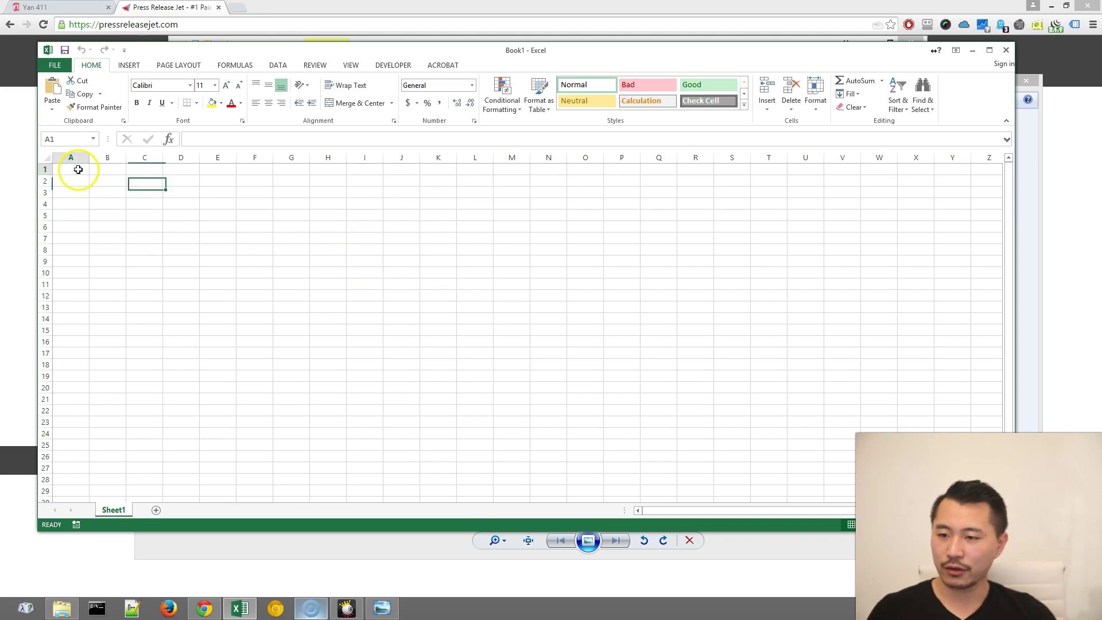
Open the print preview, then return so page breaks appear after columns I and R
{"action": "left_click", "coordinate": [55, 65]}
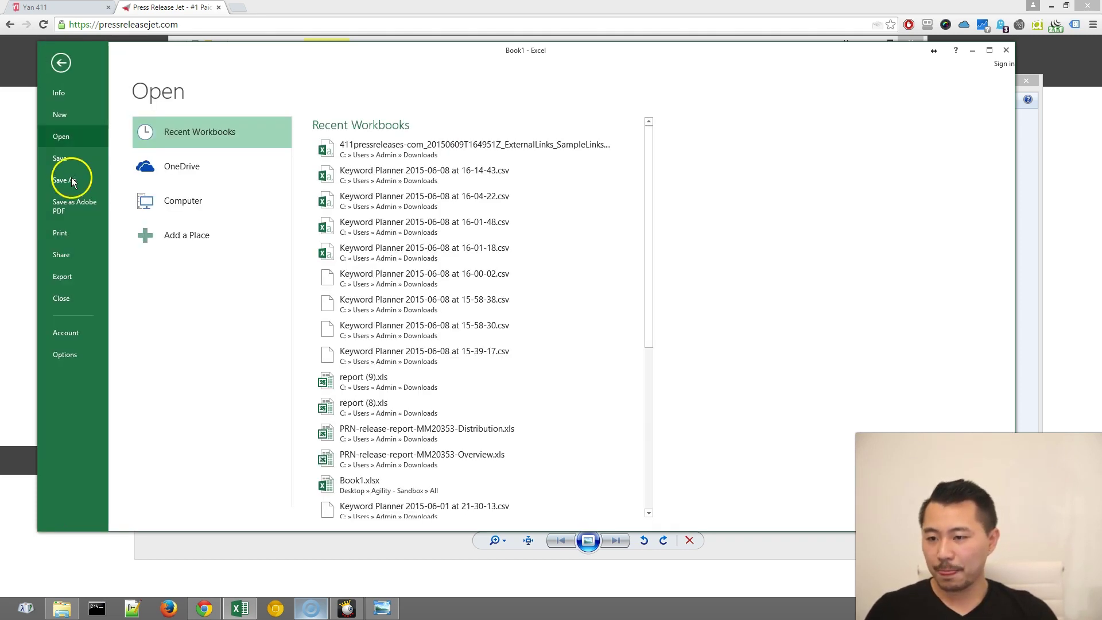
{"action": "left_click", "coordinate": [71, 239]}
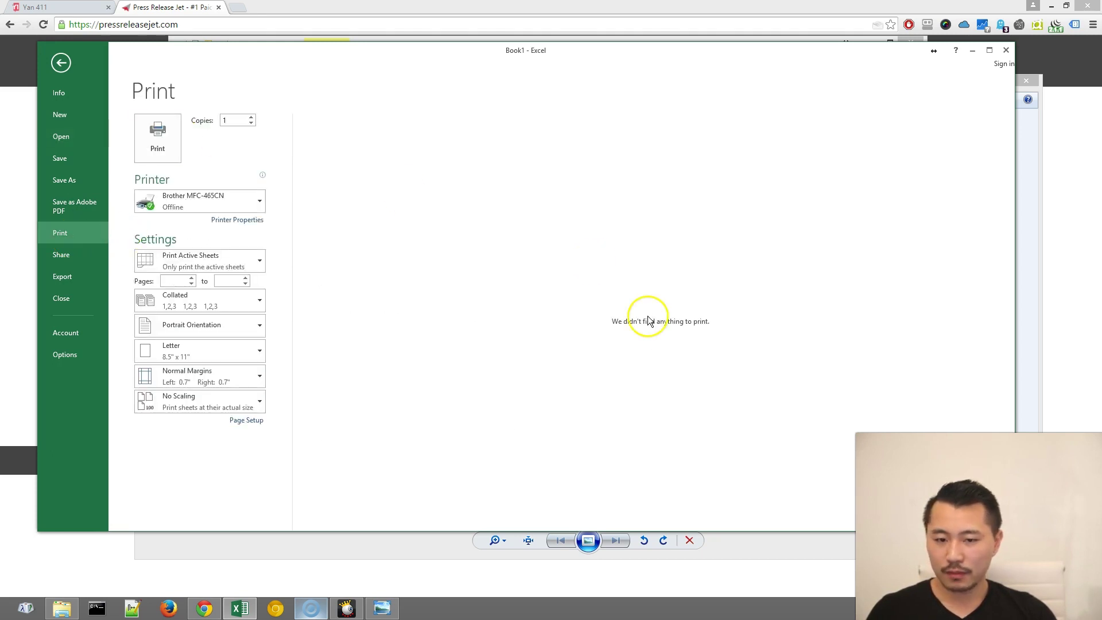
{"action": "left_click", "coordinate": [60, 63]}
{"action": "left_click", "coordinate": [326, 240]}
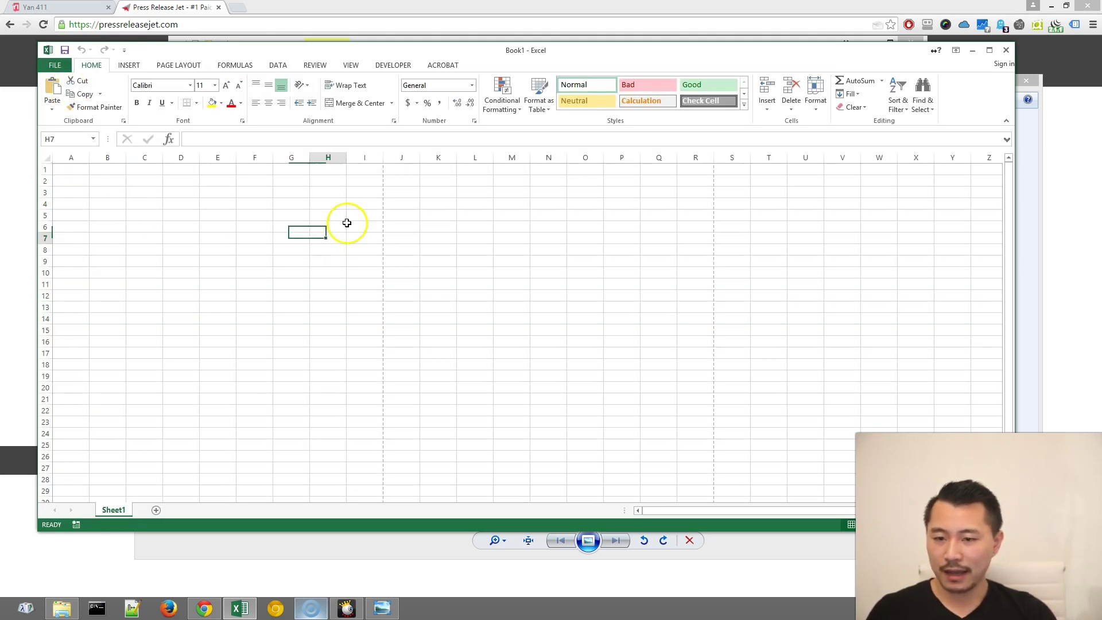
{"action": "left_click", "coordinate": [376, 172]}
{"action": "scroll", "coordinate": [385, 399], "scroll_direction": "down", "scroll_amount": 3}
{"action": "scroll", "coordinate": [386, 399], "scroll_direction": "down", "scroll_amount": 4}
{"action": "left_click_drag", "start_coordinate": [374, 453], "coordinate": [49, 158]}
{"action": "left_click", "coordinate": [289, 270]}
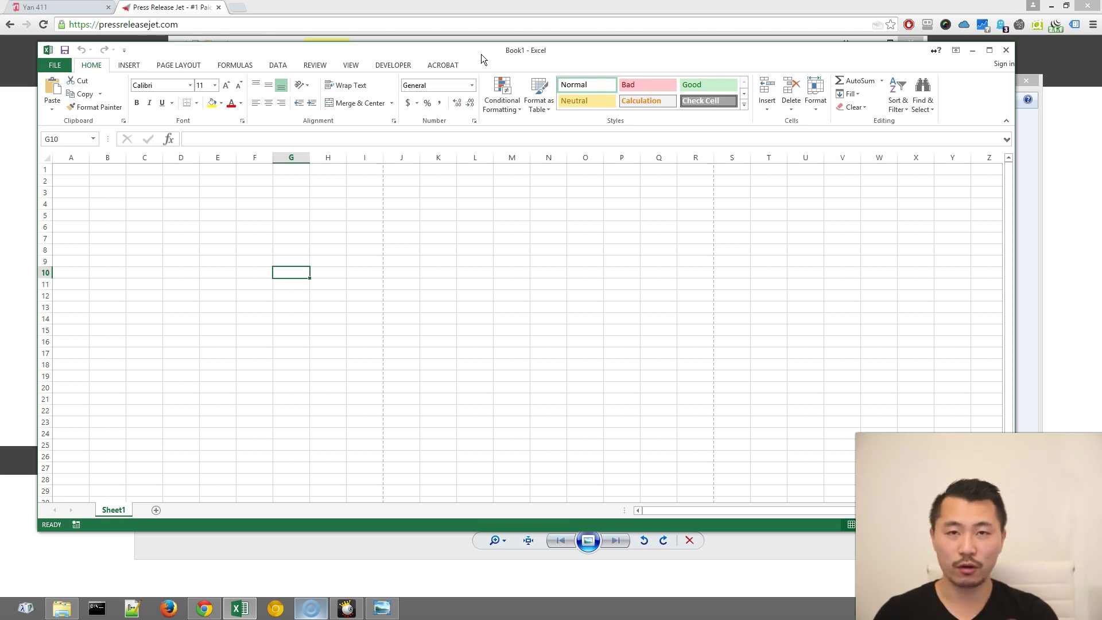
{"action": "left_click", "coordinate": [78, 171]}
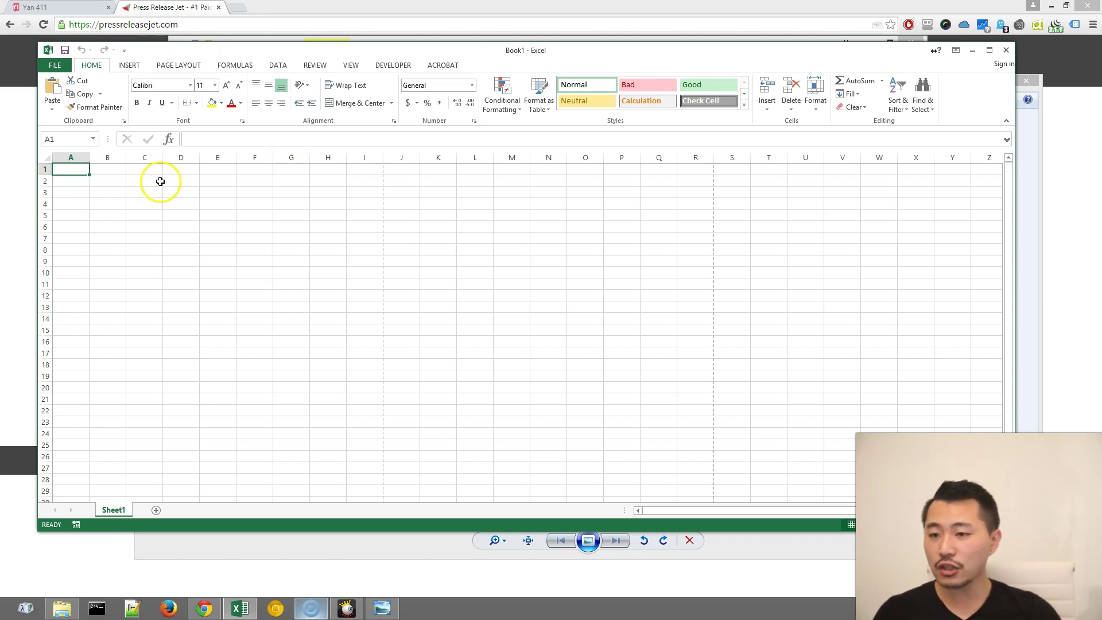
Insert Yan 411.png from the Desktop into the sheet as a picture
{"action": "left_click", "coordinate": [136, 67]}
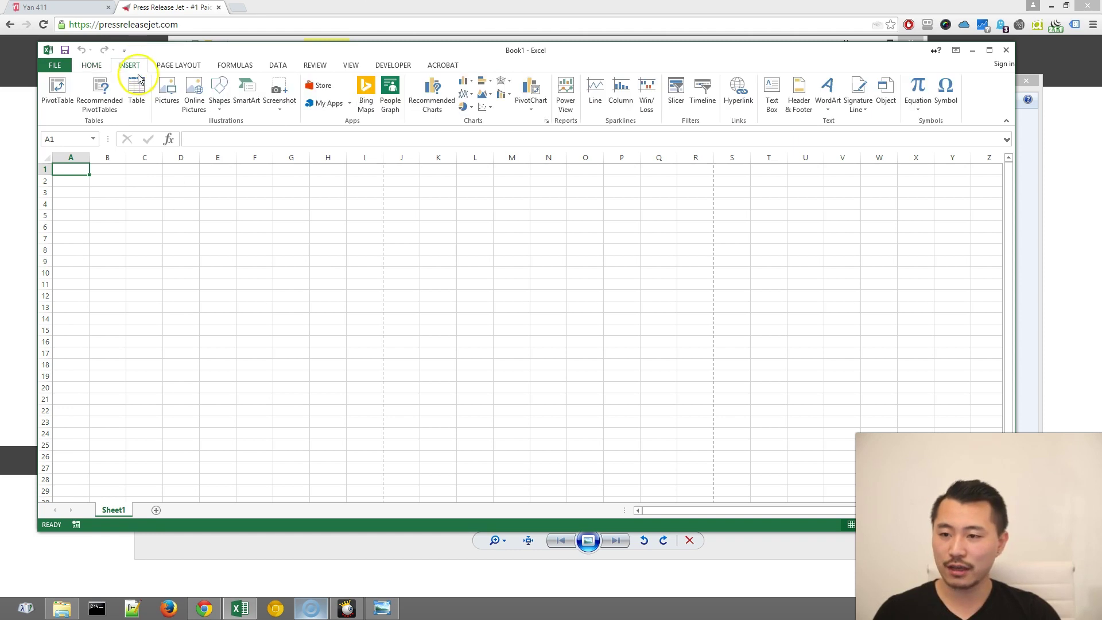
{"action": "left_click", "coordinate": [163, 92]}
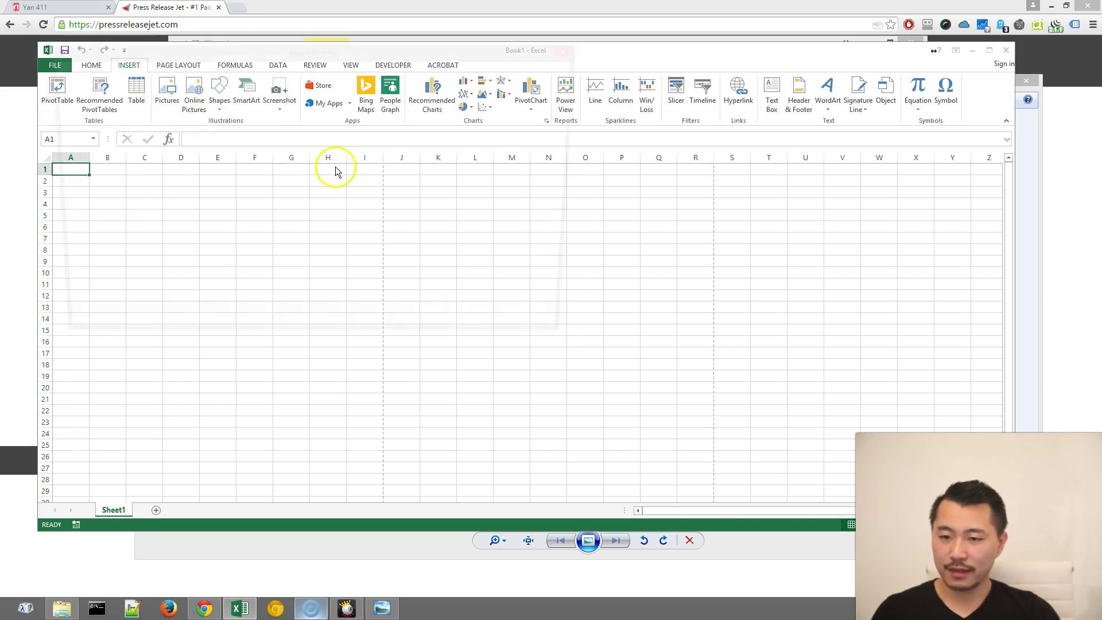
{"action": "left_click", "coordinate": [80, 128]}
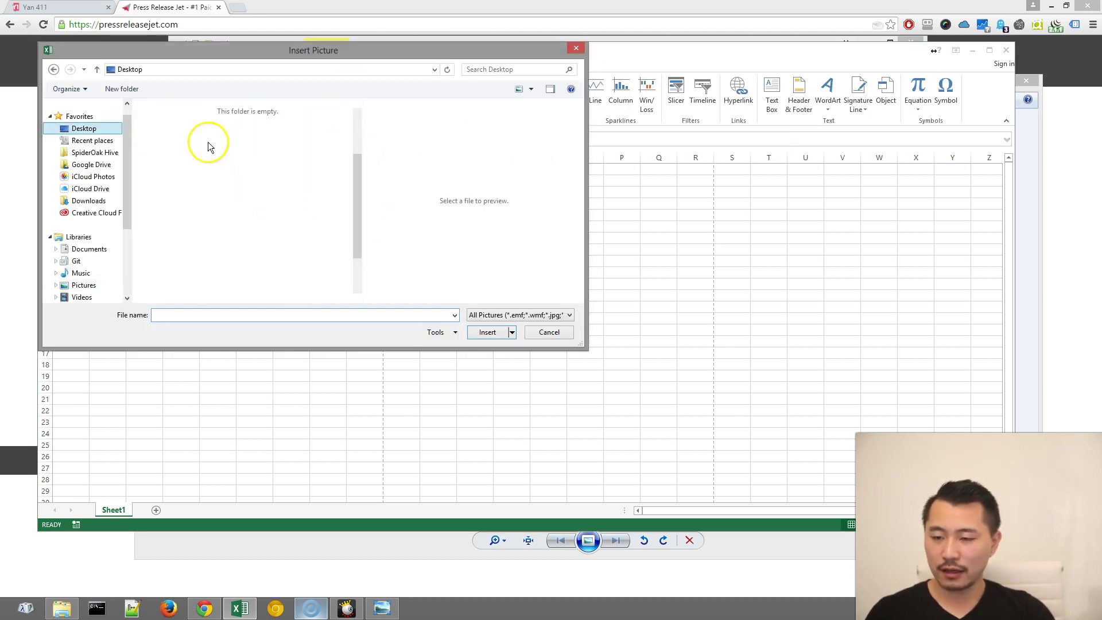
{"action": "left_click", "coordinate": [357, 132]}
{"action": "double_click", "coordinate": [198, 149]}
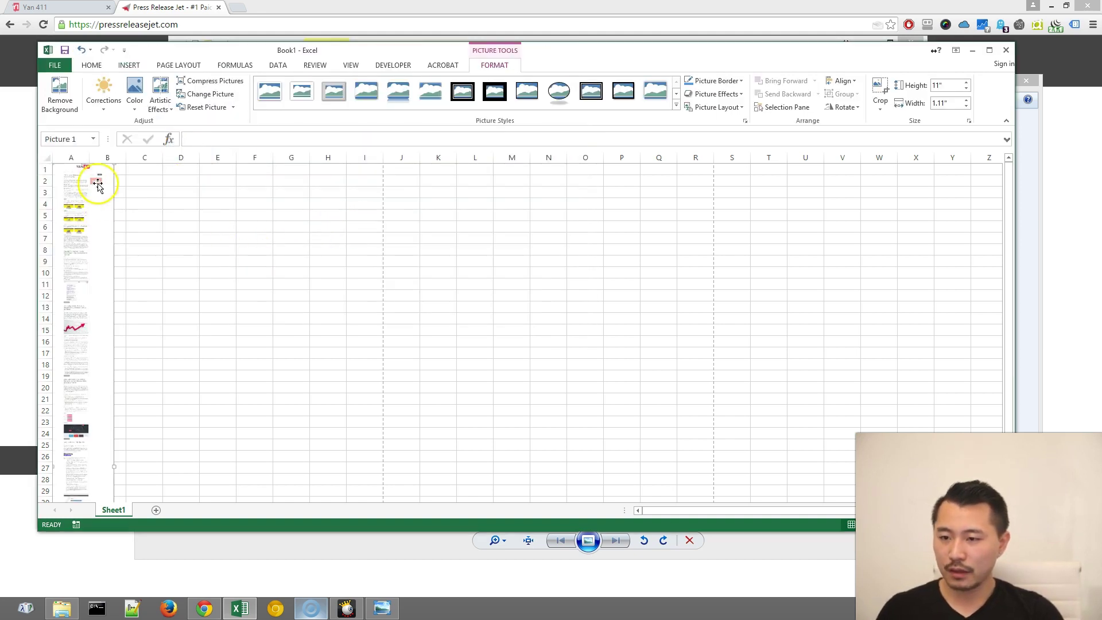
Dismiss the Acrobat Distiller error and resize the picture to 14.68 by 5.2 inches near row 17
{"action": "left_click_drag", "start_coordinate": [86, 177], "coordinate": [344, 357]}
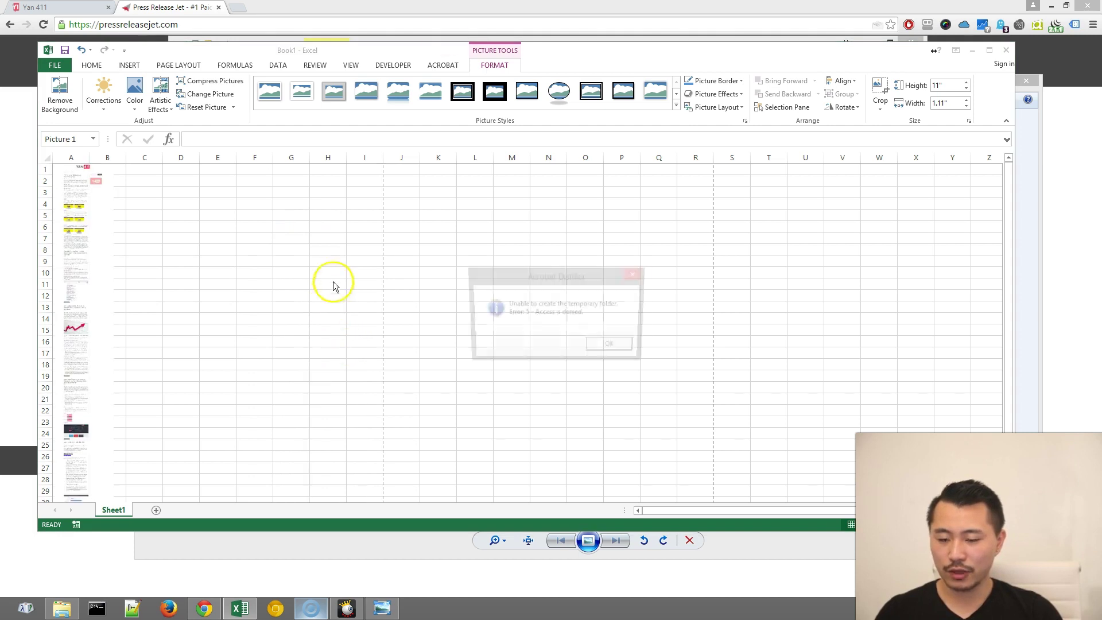
{"action": "left_click", "coordinate": [613, 349]}
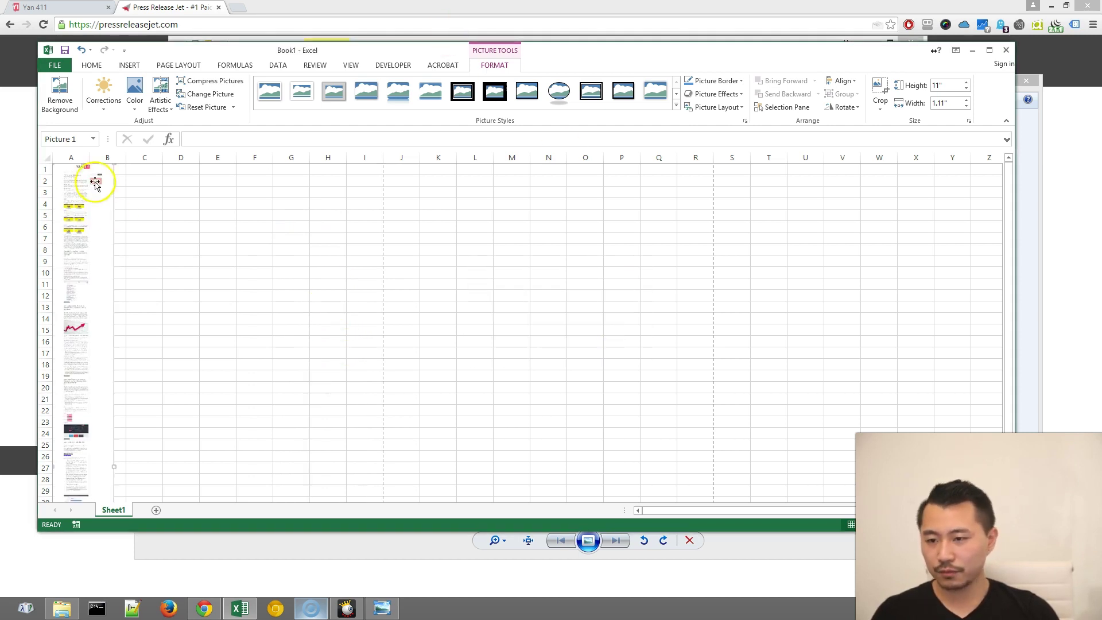
{"action": "left_click_drag", "start_coordinate": [94, 179], "coordinate": [342, 239]}
{"action": "left_click_drag", "start_coordinate": [273, 316], "coordinate": [270, 370]}
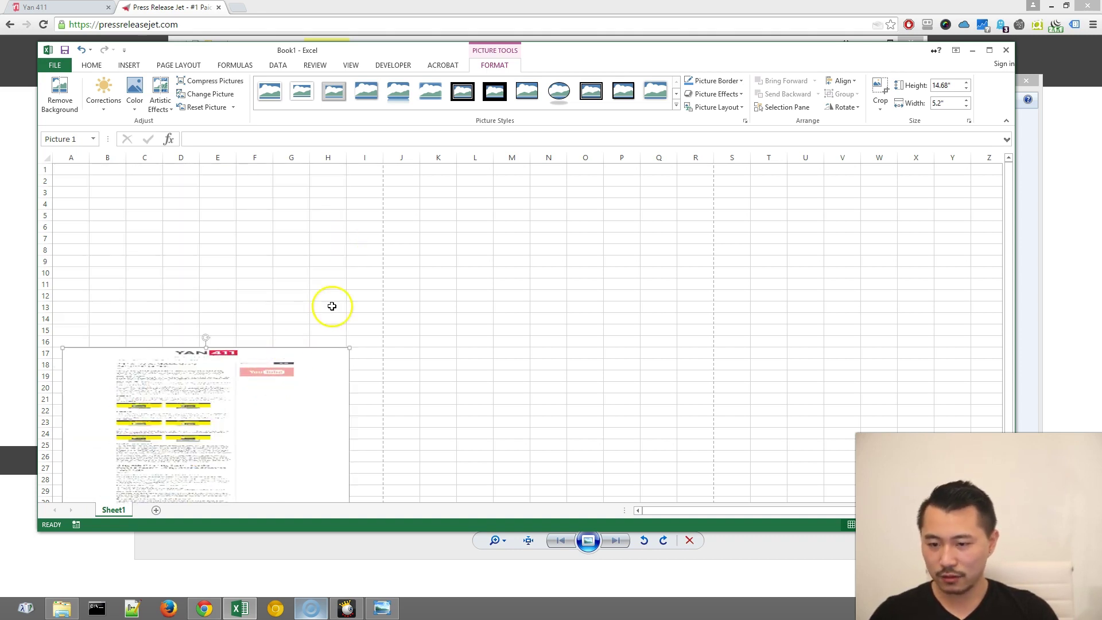
Undo the last two picture changes and maximize the Excel window
{"action": "key", "text": "ctrl+z"}
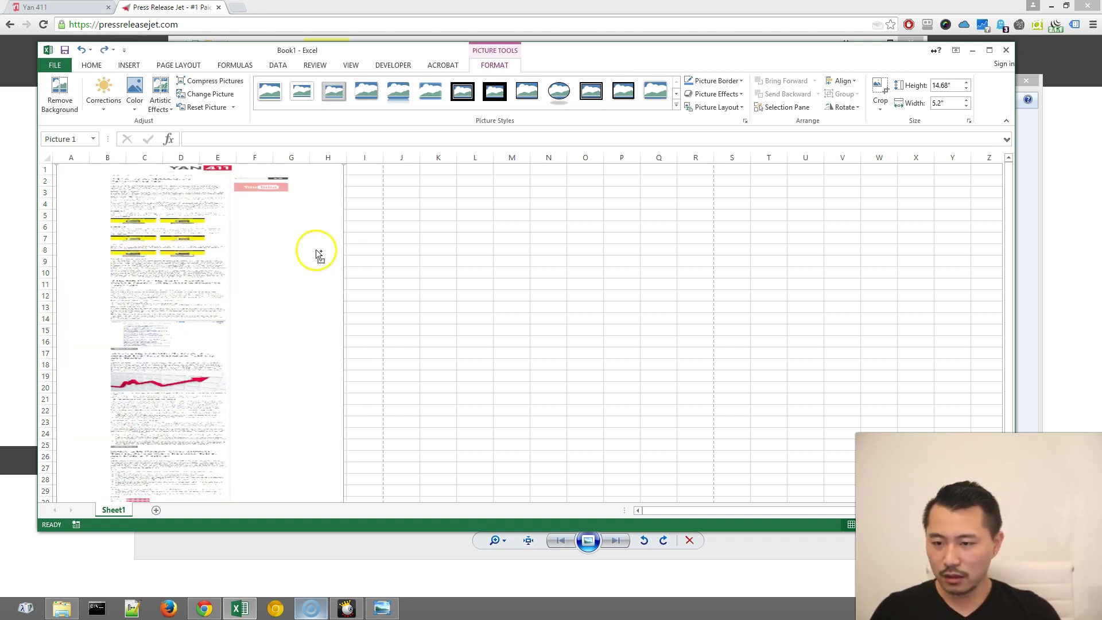
{"action": "key", "text": "ctrl+z"}
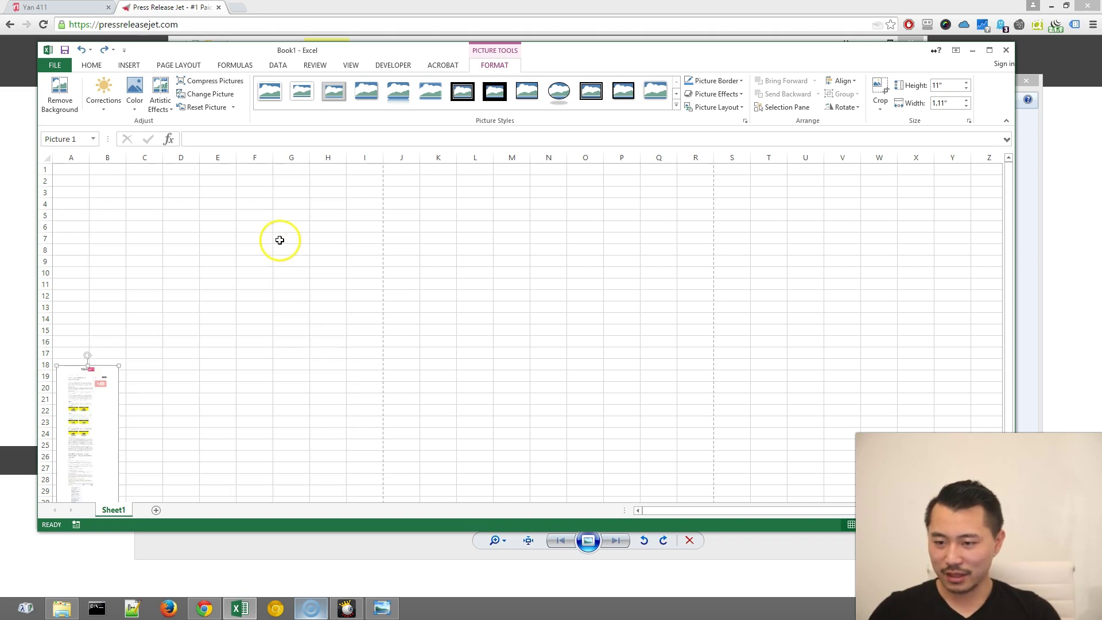
{"action": "double_click", "coordinate": [401, 54]}
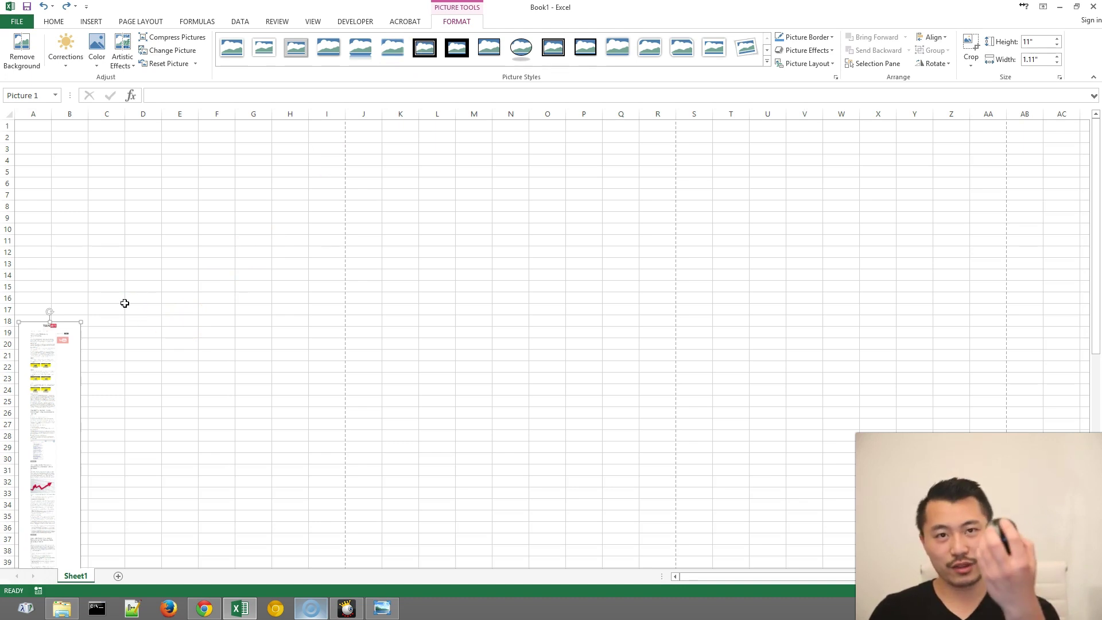
{"action": "scroll", "coordinate": [126, 302], "scroll_direction": "down", "scroll_amount": 6}
{"action": "scroll", "coordinate": [123, 309], "scroll_direction": "down", "scroll_amount": 2}
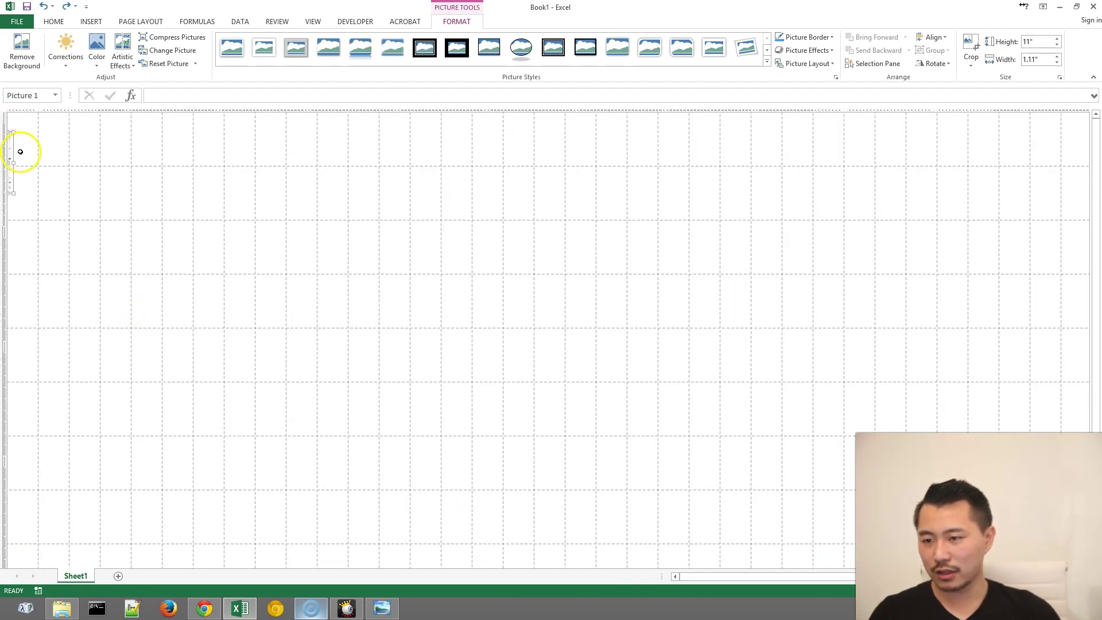
{"action": "scroll", "coordinate": [26, 166], "scroll_direction": "up", "scroll_amount": 2}
Move the picture to cell A1 and enlarge it to about 54.9 by 5.52 inches through column I
{"action": "left_click_drag", "start_coordinate": [27, 160], "coordinate": [24, 137]}
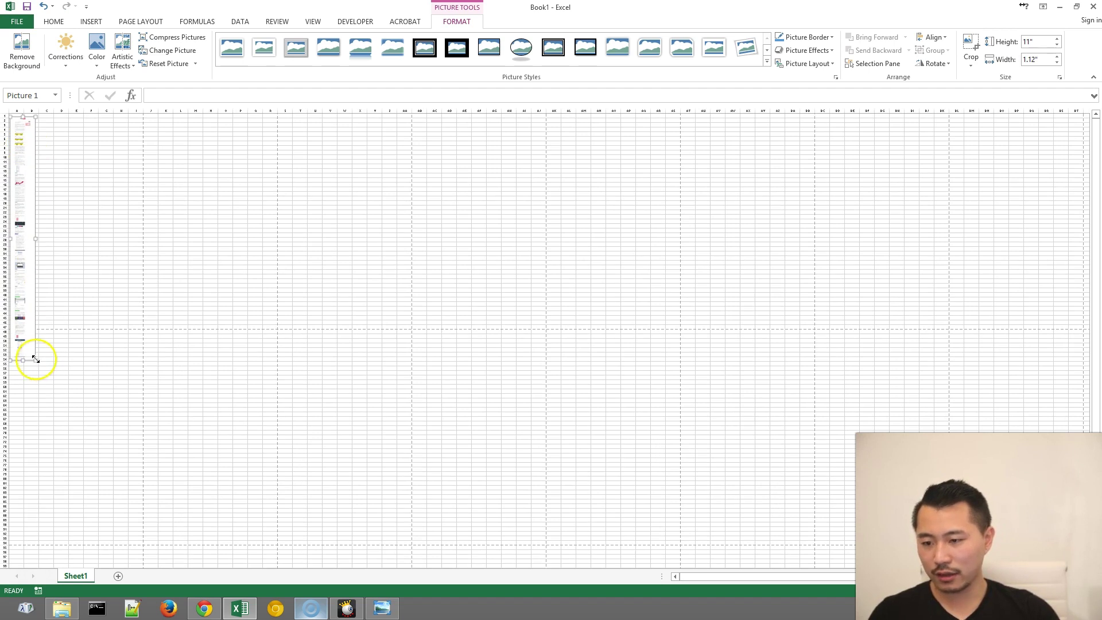
{"action": "left_click_drag", "start_coordinate": [34, 356], "coordinate": [133, 468]}
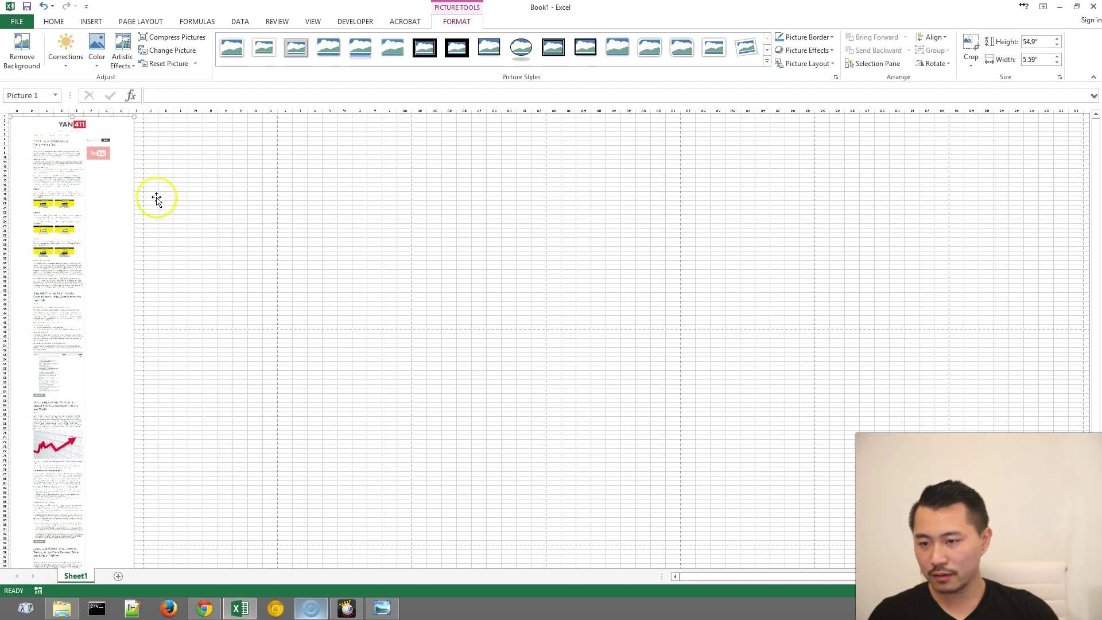
{"action": "scroll", "coordinate": [172, 222], "scroll_direction": "up", "scroll_amount": 5}
{"action": "scroll", "coordinate": [176, 232], "scroll_direction": "up", "scroll_amount": 3}
{"action": "left_click", "coordinate": [585, 230]}
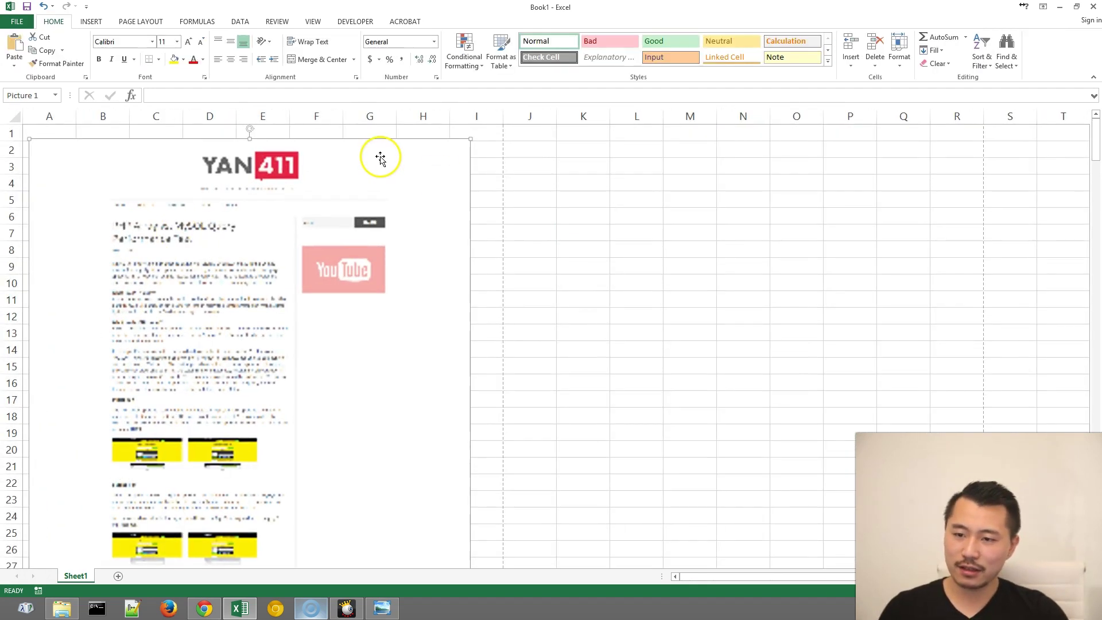
{"action": "left_click", "coordinate": [399, 153]}
{"action": "left_click_drag", "start_coordinate": [399, 153], "coordinate": [412, 154]}
{"action": "left_click", "coordinate": [572, 167]}
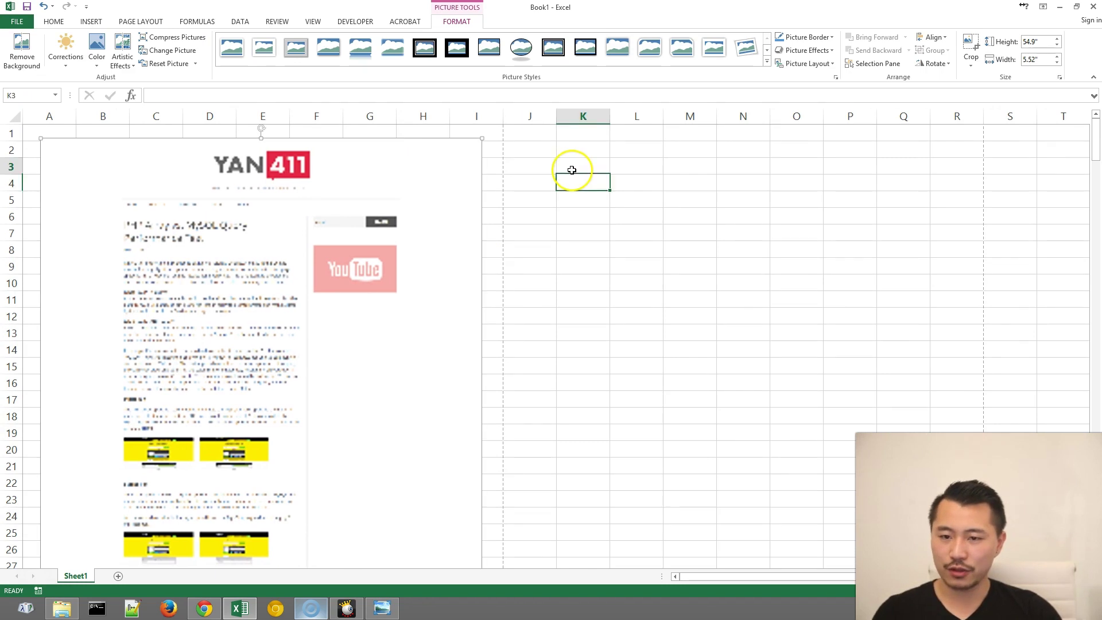
{"action": "left_click", "coordinate": [602, 163]}
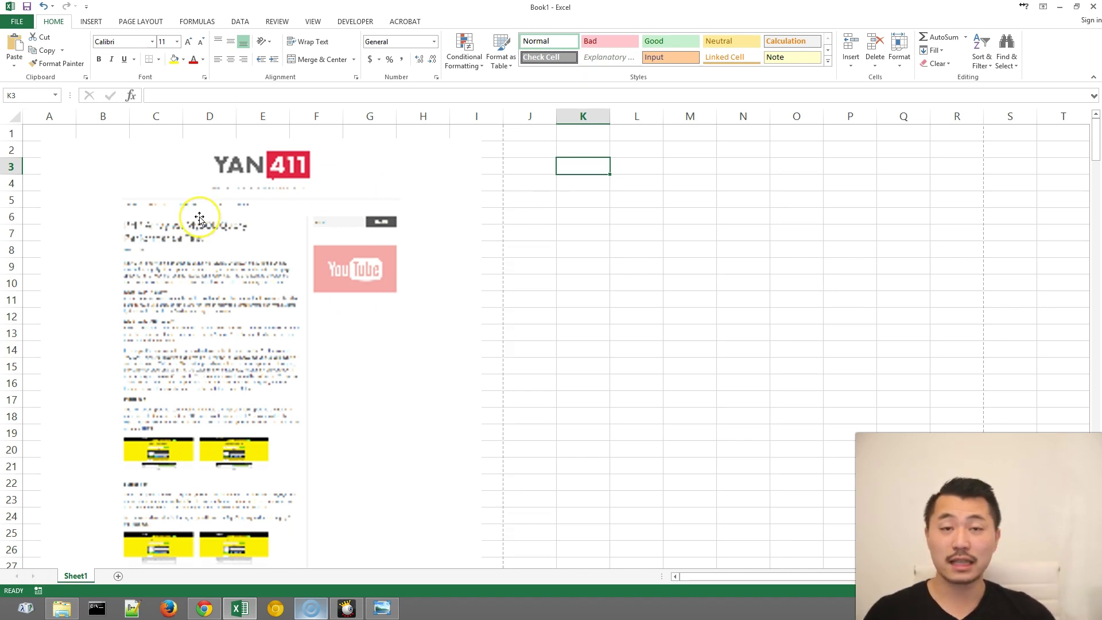
{"action": "left_click", "coordinate": [25, 26]}
{"action": "left_click", "coordinate": [29, 190]}
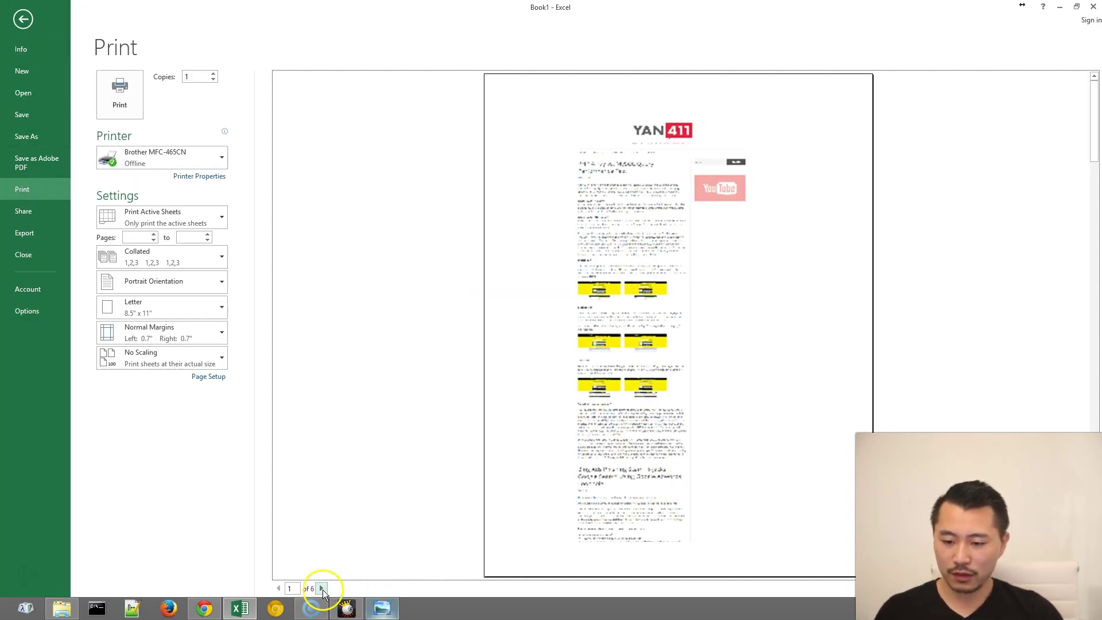
{"action": "left_click", "coordinate": [322, 589]}
{"action": "left_click", "coordinate": [322, 589]}
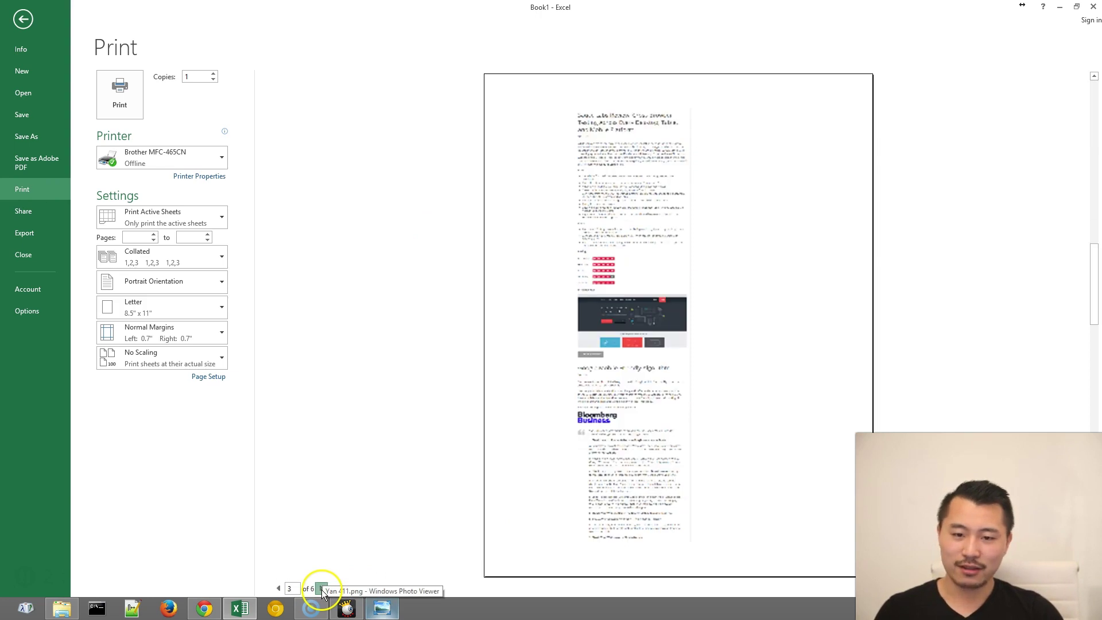
{"action": "left_click", "coordinate": [322, 589]}
{"action": "left_click", "coordinate": [322, 589]}
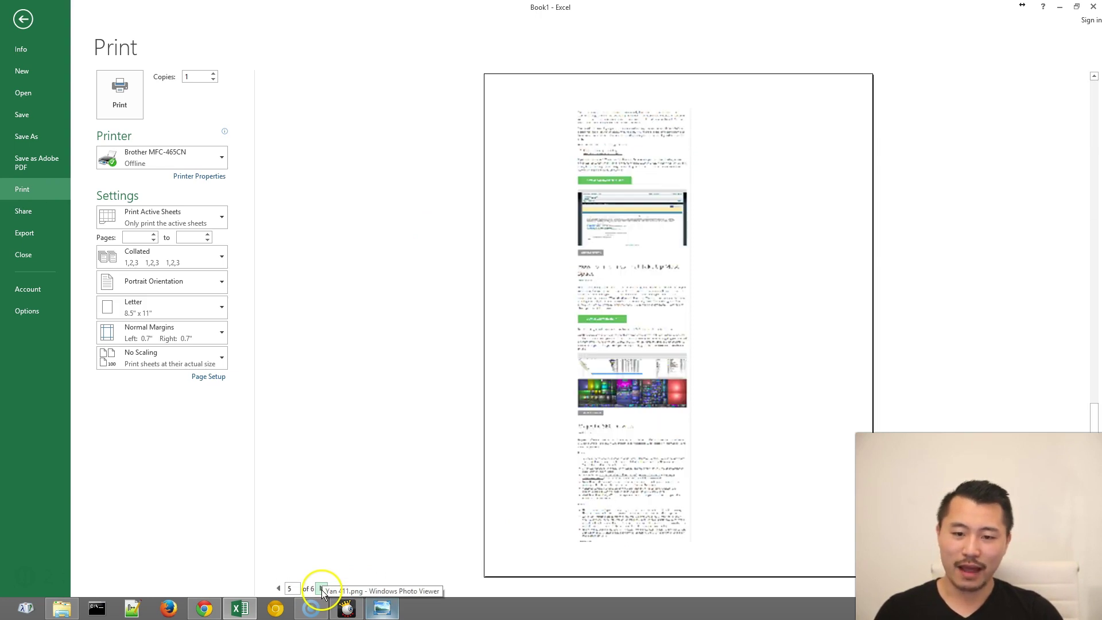
{"action": "left_click", "coordinate": [22, 20]}
Drag the picture's right-edge handle to stretch it wider across the page grid
{"action": "left_click", "coordinate": [431, 238]}
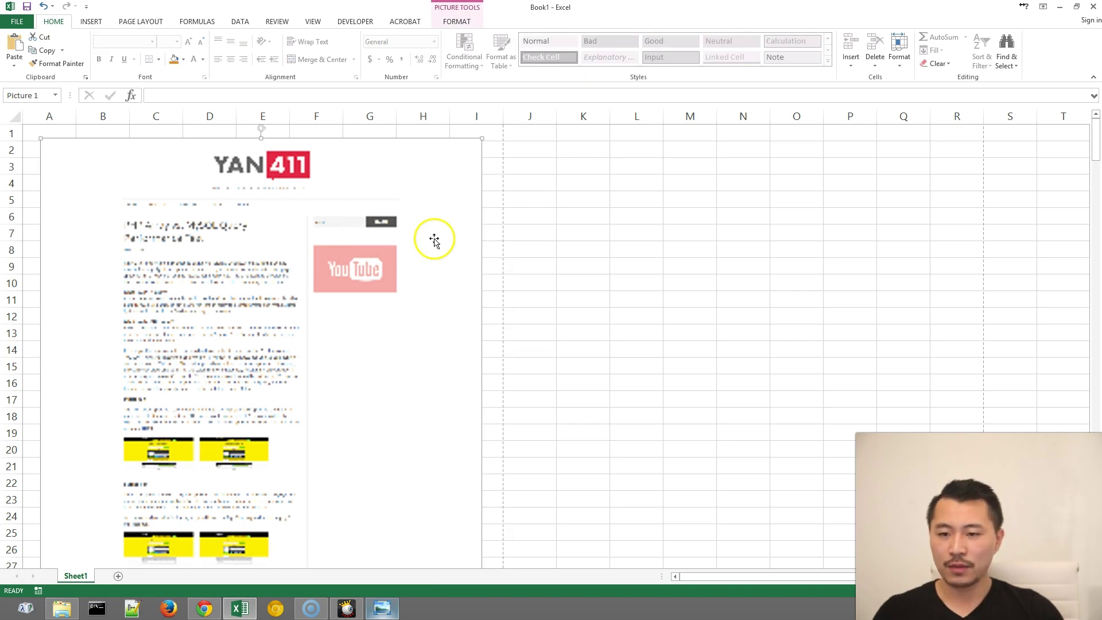
{"action": "scroll", "coordinate": [431, 241], "scroll_direction": "down", "scroll_amount": 4}
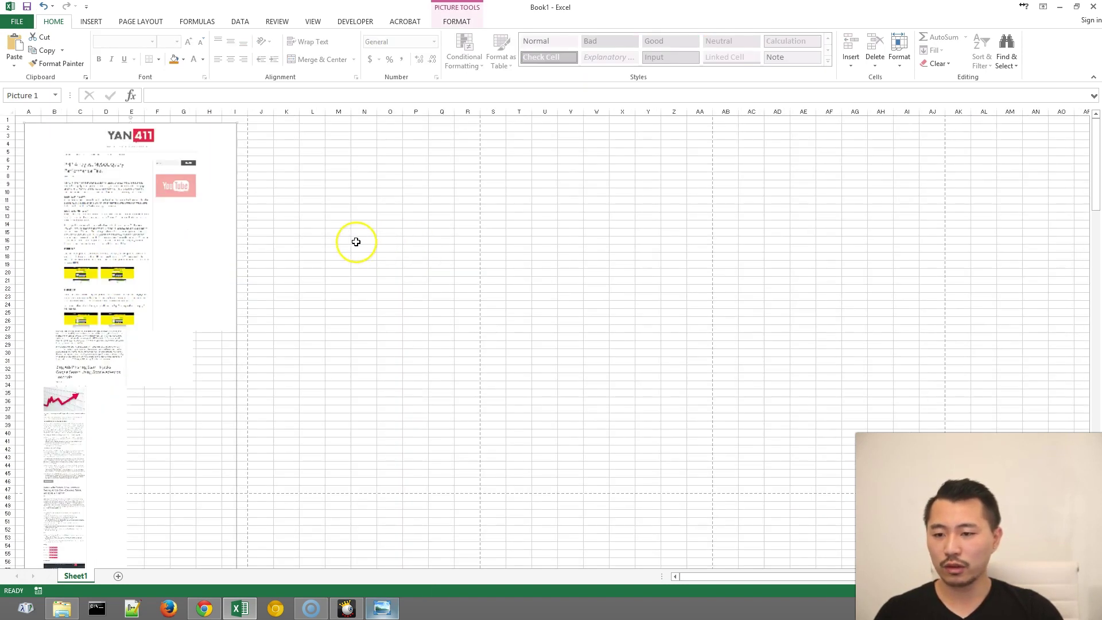
{"action": "scroll", "coordinate": [352, 242], "scroll_direction": "down", "scroll_amount": 4}
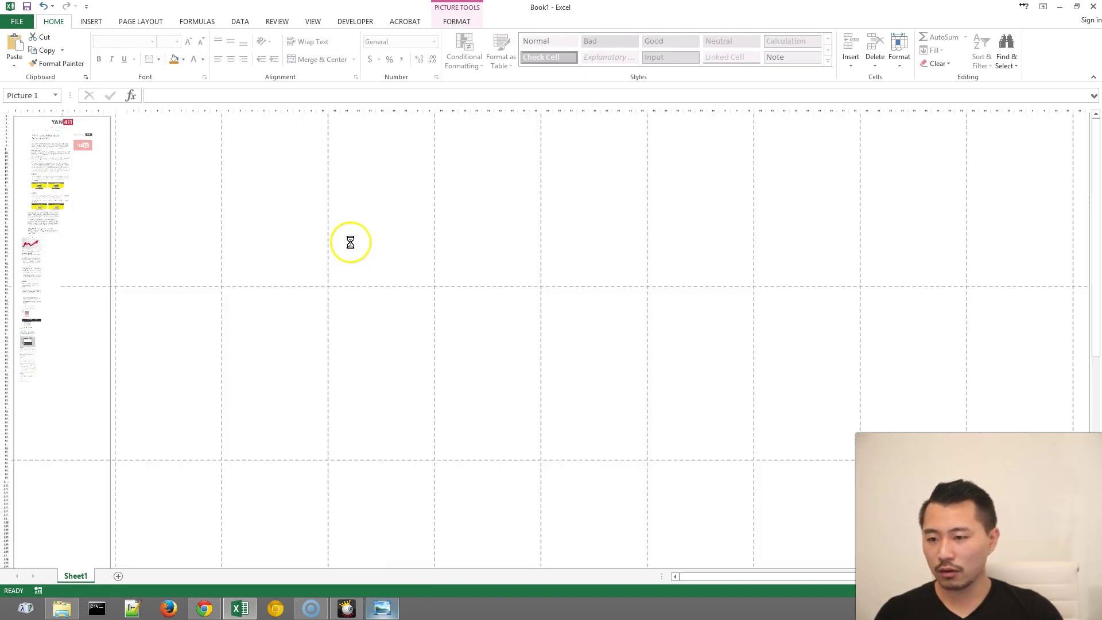
{"action": "scroll", "coordinate": [350, 242], "scroll_direction": "down", "scroll_amount": 3}
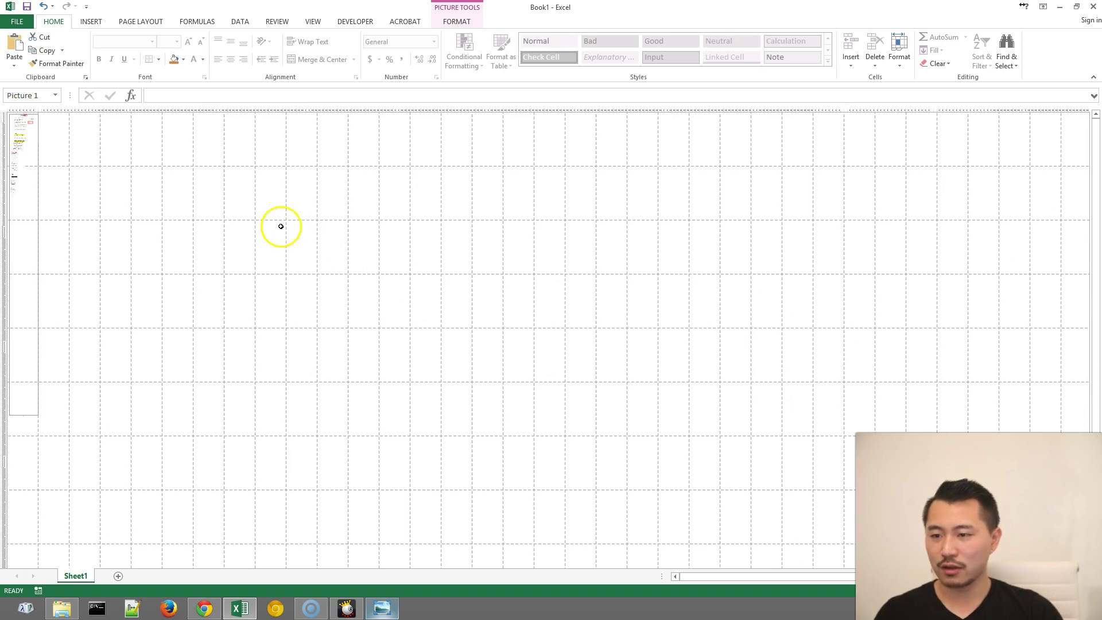
{"action": "scroll", "coordinate": [32, 160], "scroll_direction": "up", "scroll_amount": 3}
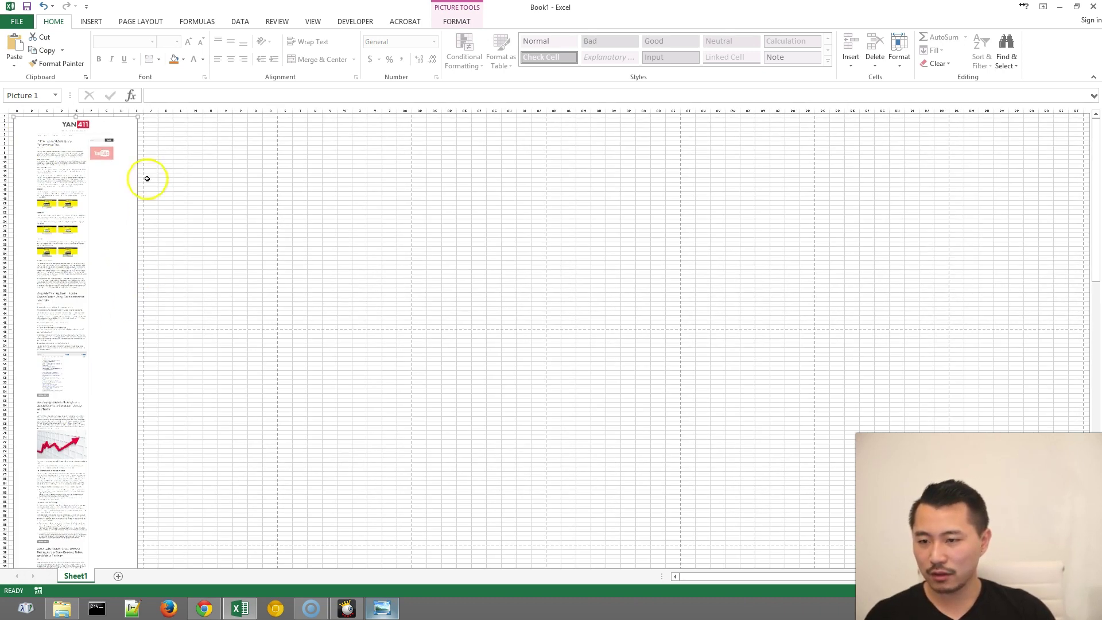
{"action": "scroll", "coordinate": [161, 390], "scroll_direction": "down", "scroll_amount": 7}
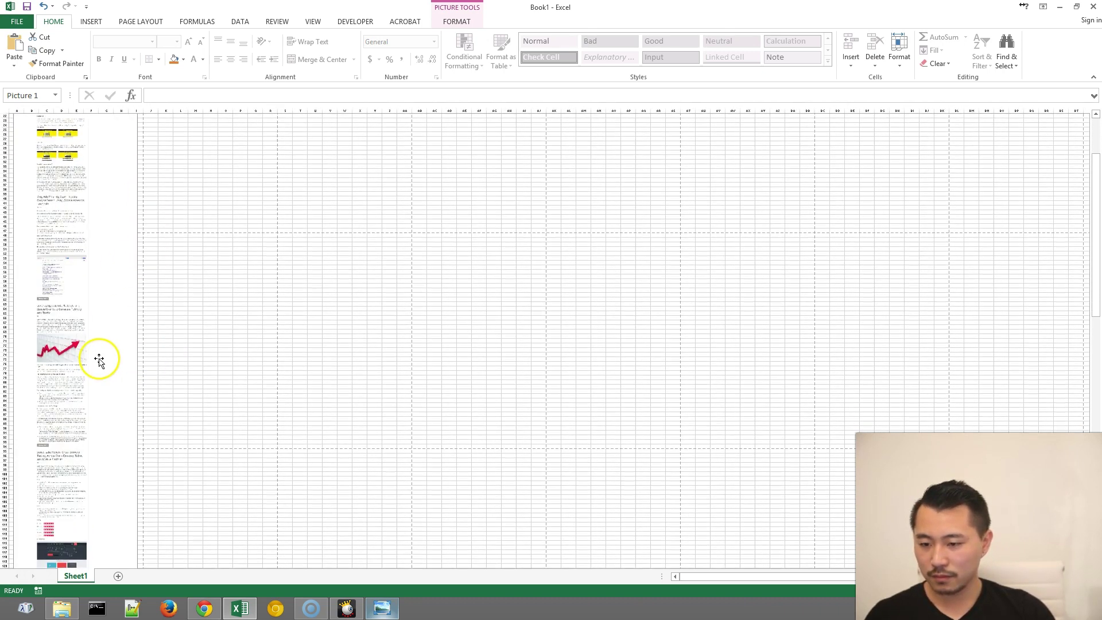
{"action": "scroll", "coordinate": [100, 359], "scroll_direction": "down", "scroll_amount": 10}
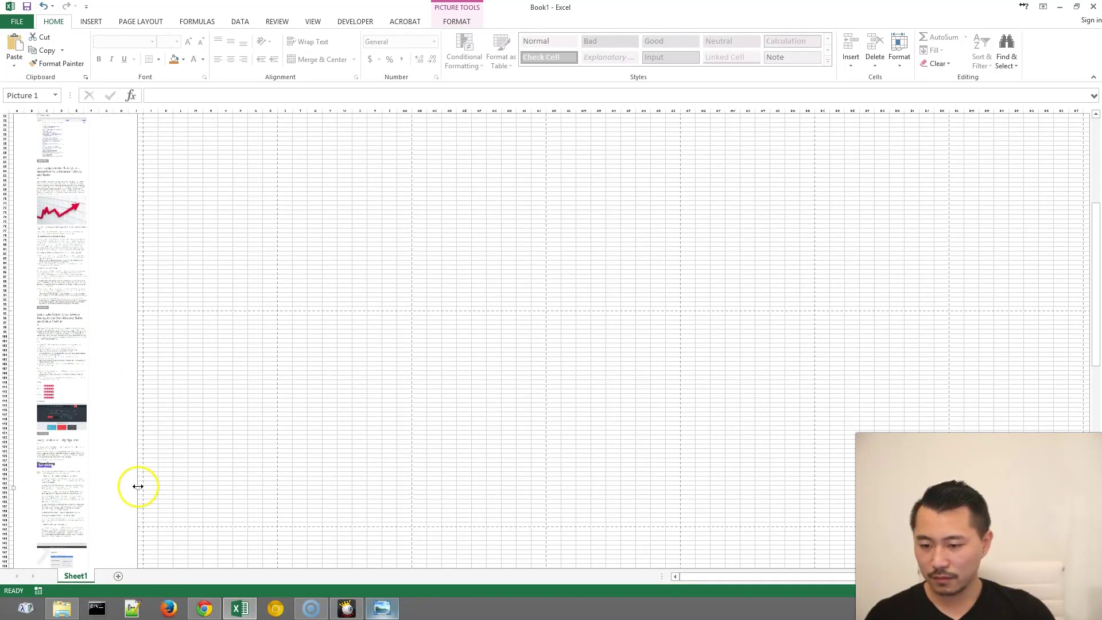
{"action": "left_click_drag", "start_coordinate": [137, 486], "coordinate": [271, 472]}
{"action": "left_click", "coordinate": [374, 243]}
{"action": "scroll", "coordinate": [369, 310], "scroll_direction": "up", "scroll_amount": 18}
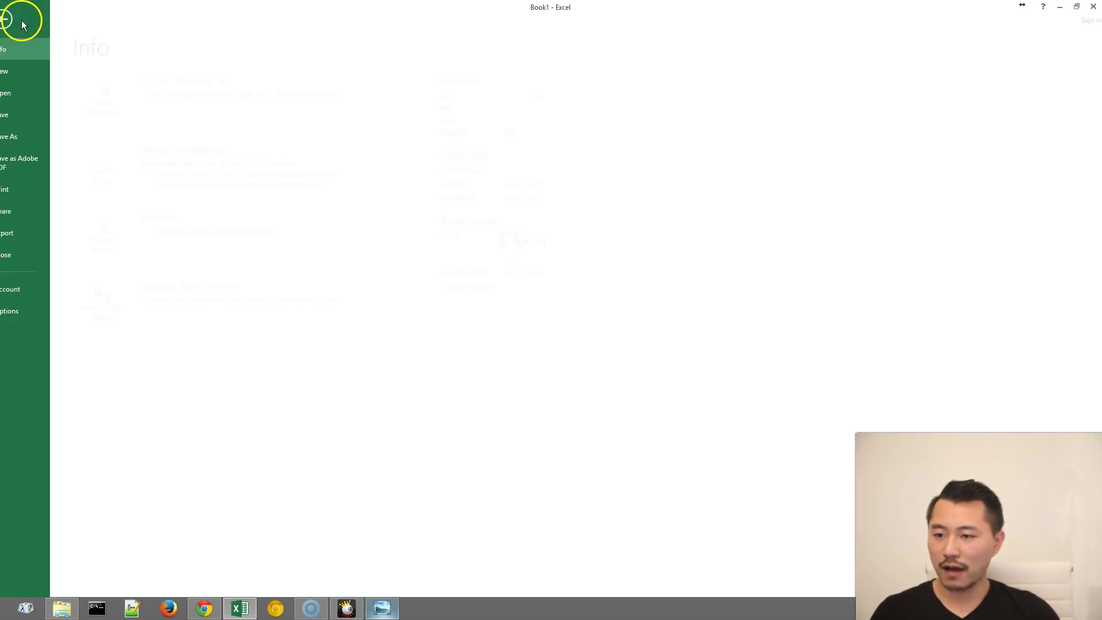
Confirm the print preview spans 12 Letter pages, view page 2, and return to the worksheet
{"action": "left_click", "coordinate": [39, 188]}
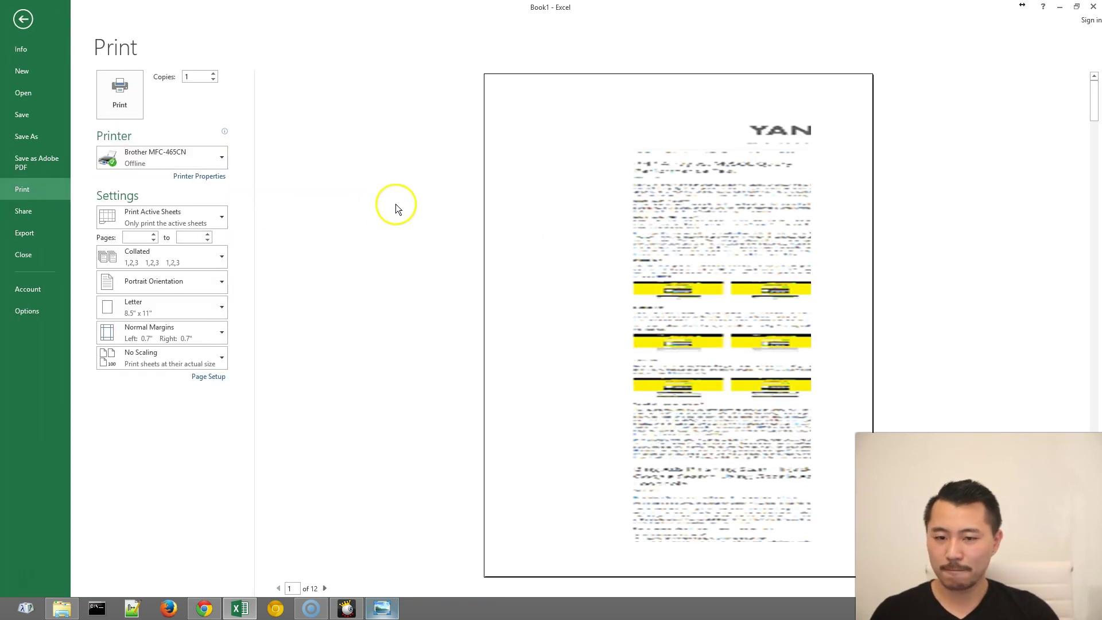
{"action": "left_click", "coordinate": [325, 589]}
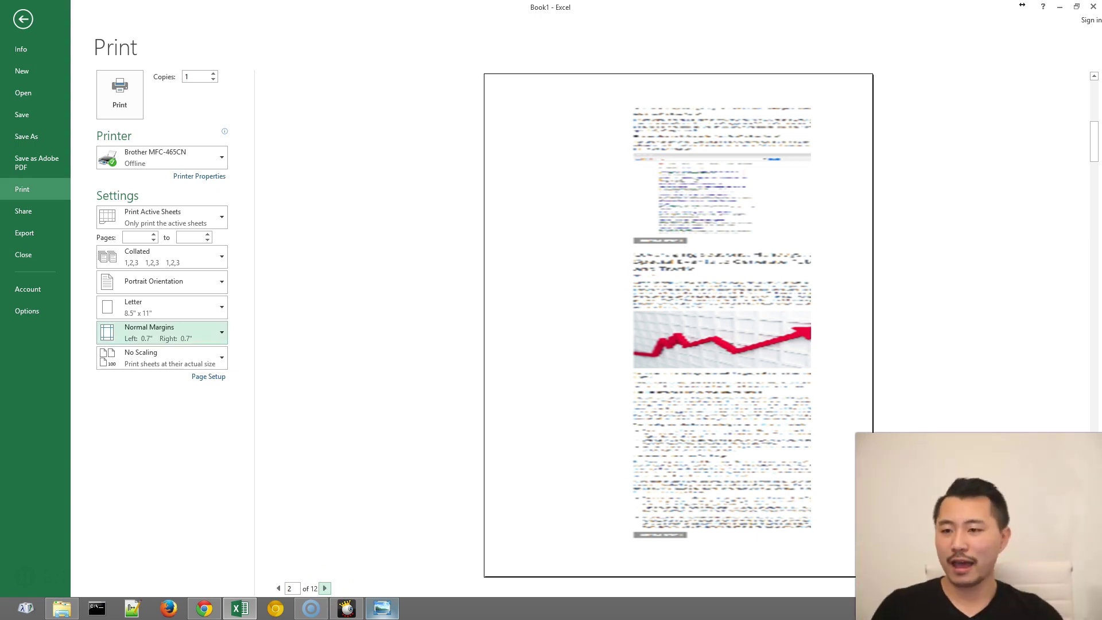
{"action": "left_click", "coordinate": [23, 19]}
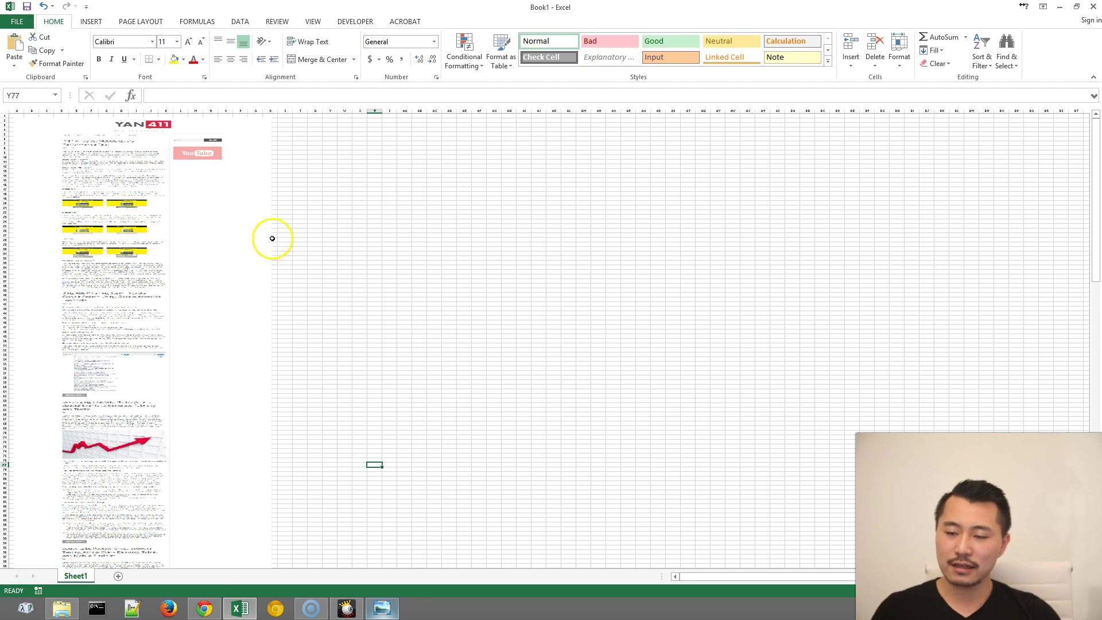
{"action": "left_click", "coordinate": [341, 231]}
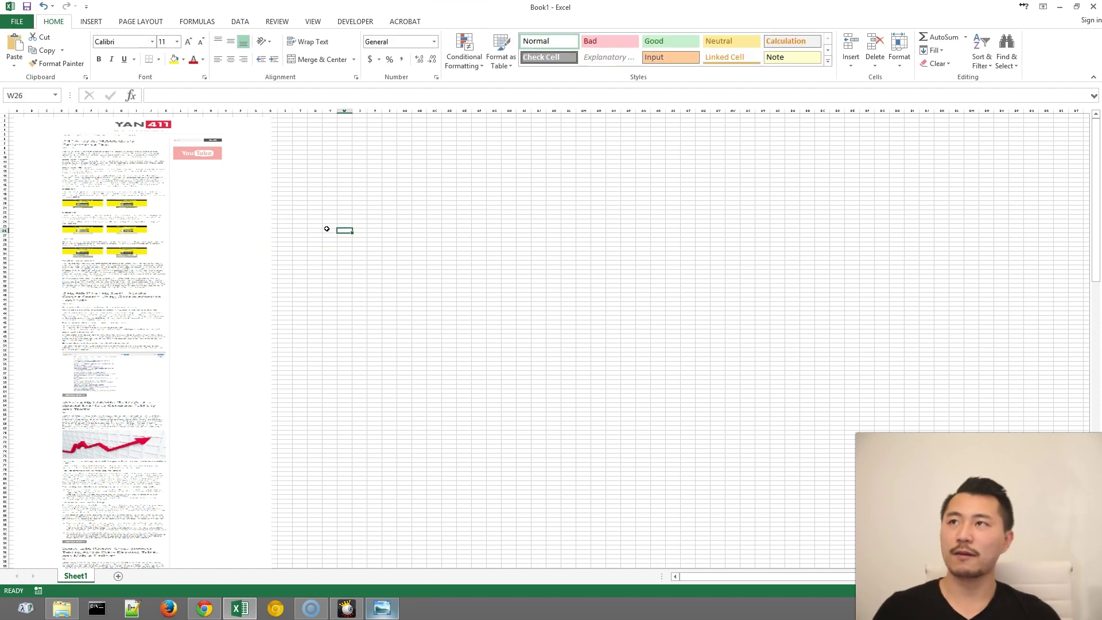